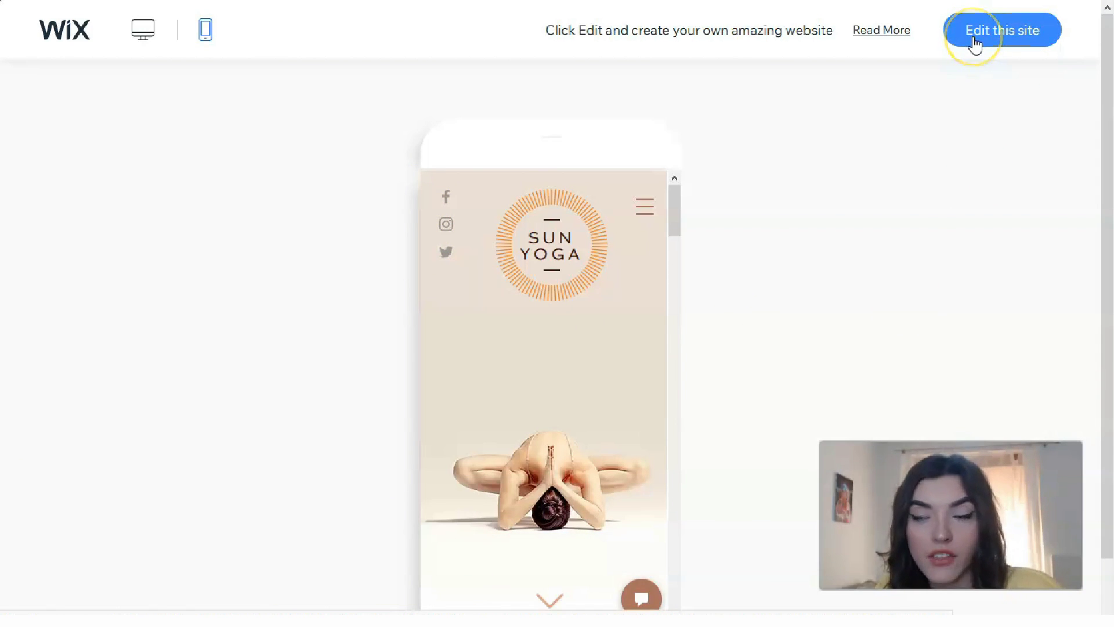
- Open the Sun Yoga template for editing and look over its home page
click(975, 43)
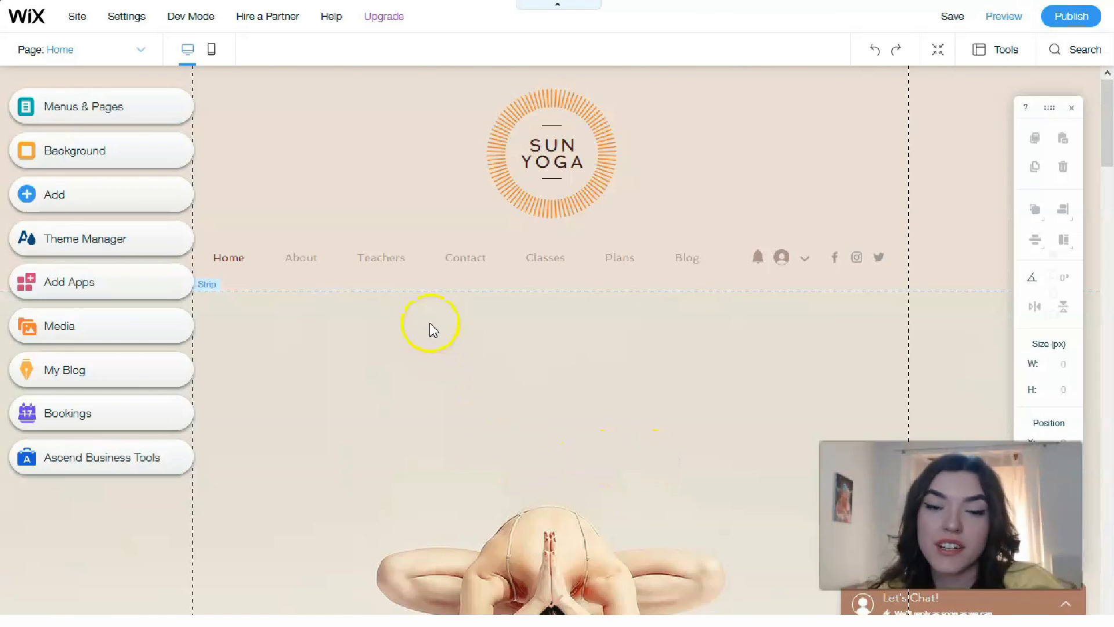
scroll(426, 329, down, 8)
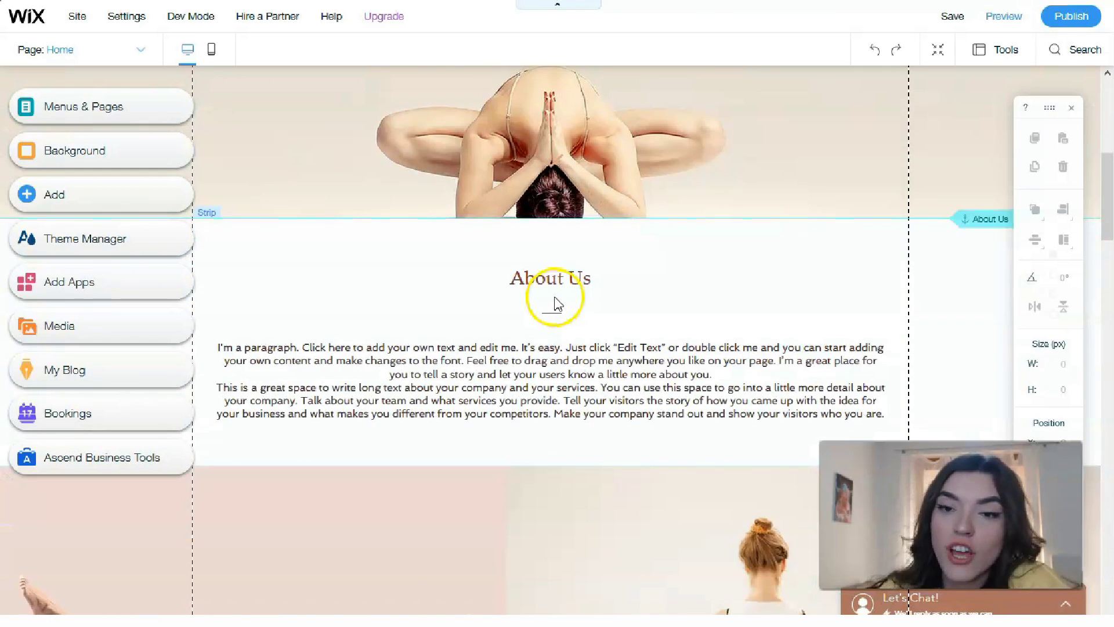
scroll(554, 303, up, 8)
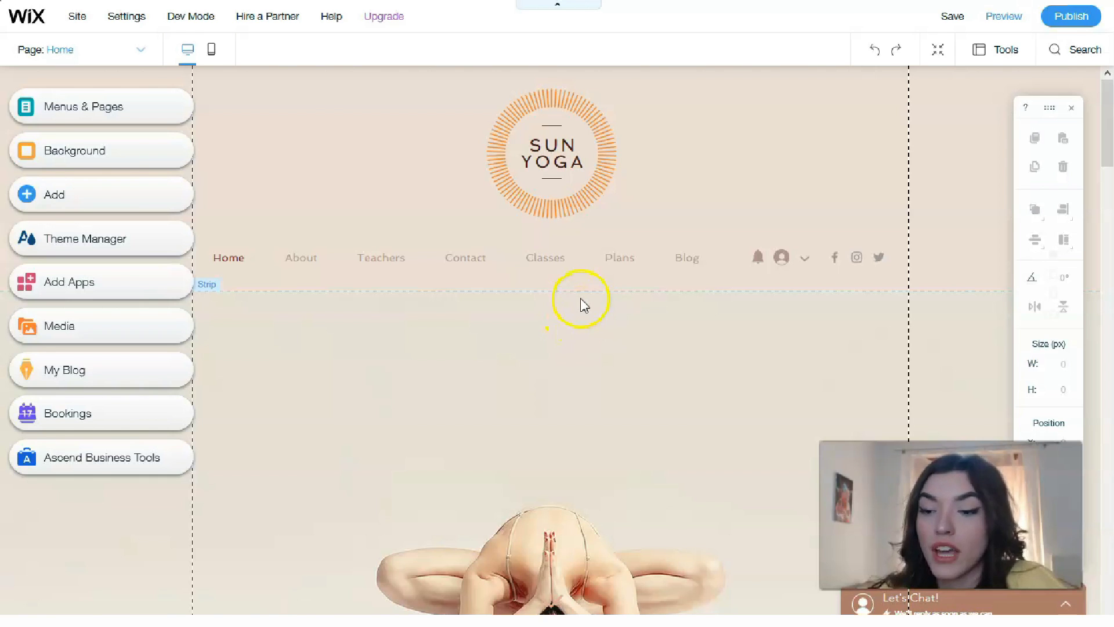
- Replace the word SUN with YOUR in the header logo text so that it reads YOUR YOGA
click(526, 141)
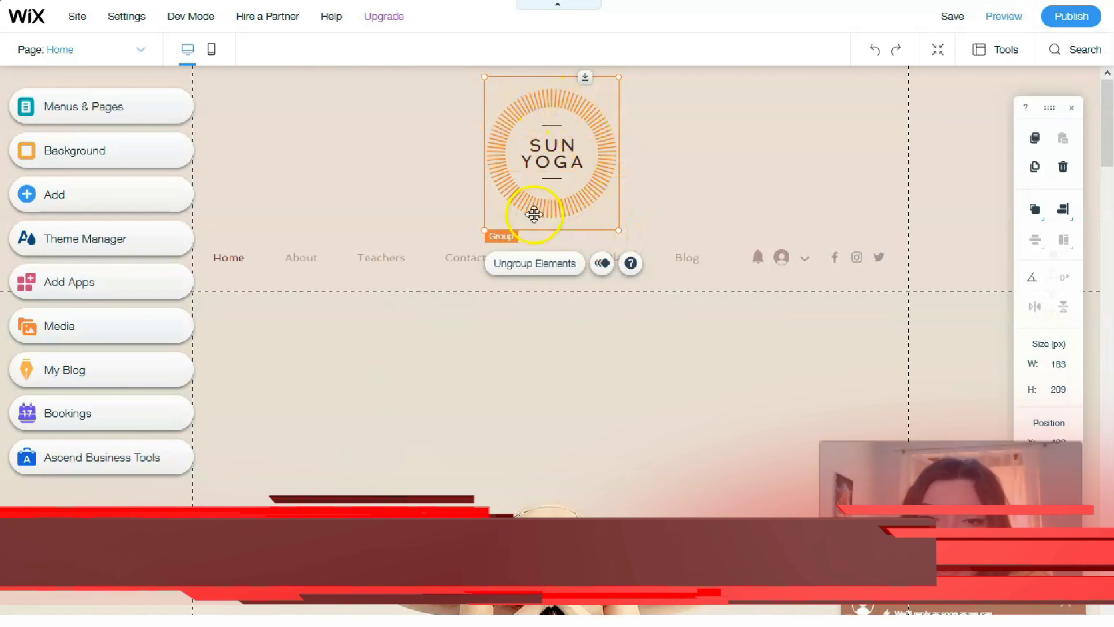
click(617, 227)
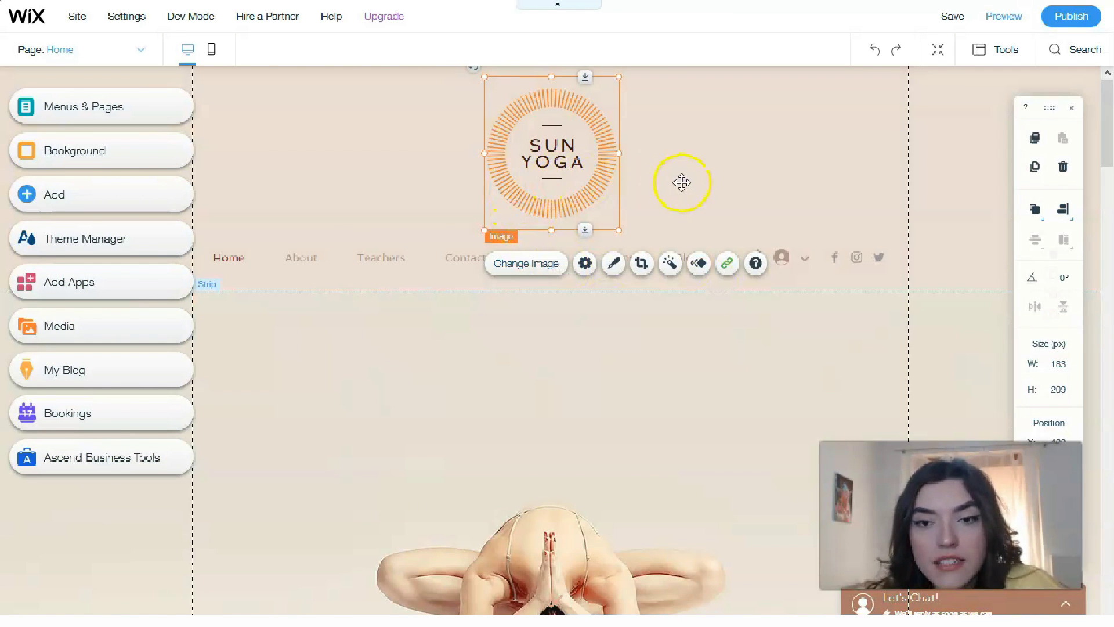
click(543, 154)
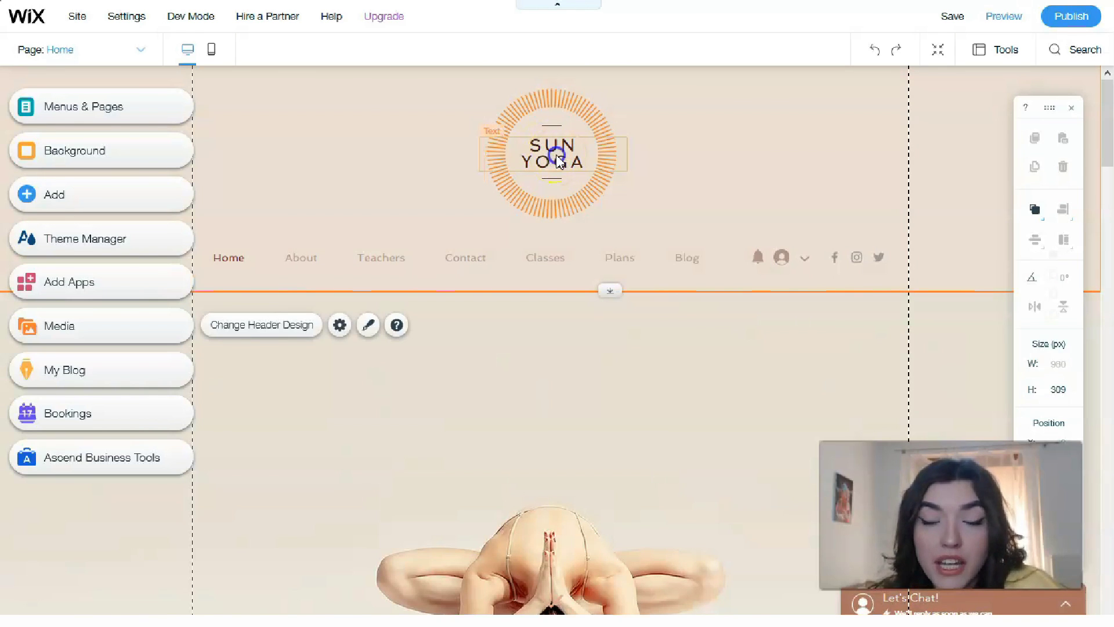
click(570, 152)
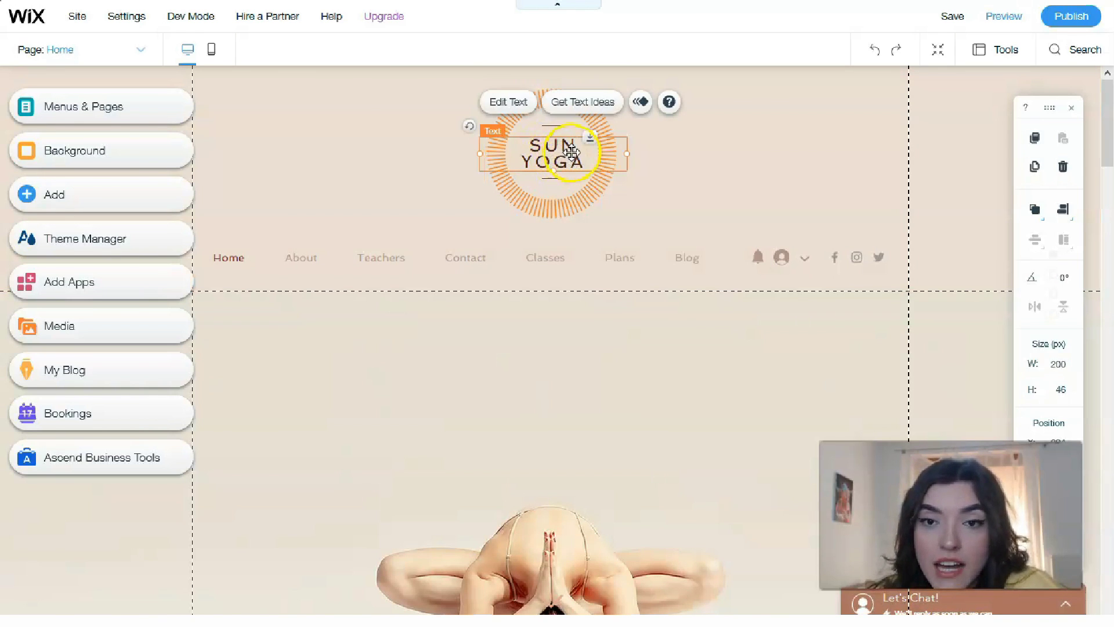
double_click(570, 152)
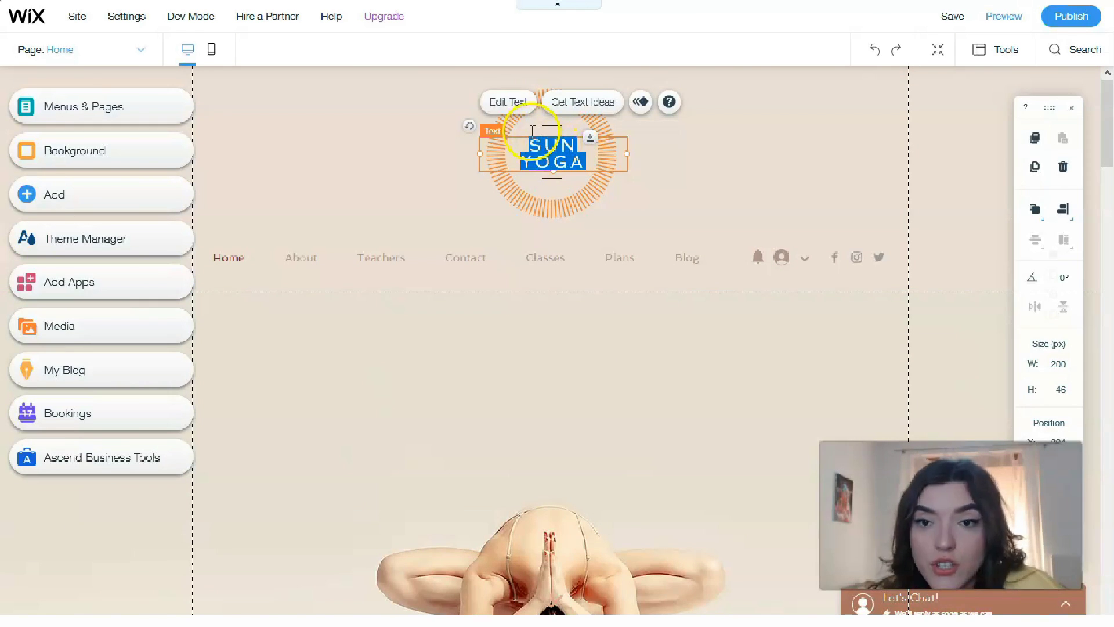
click(571, 155)
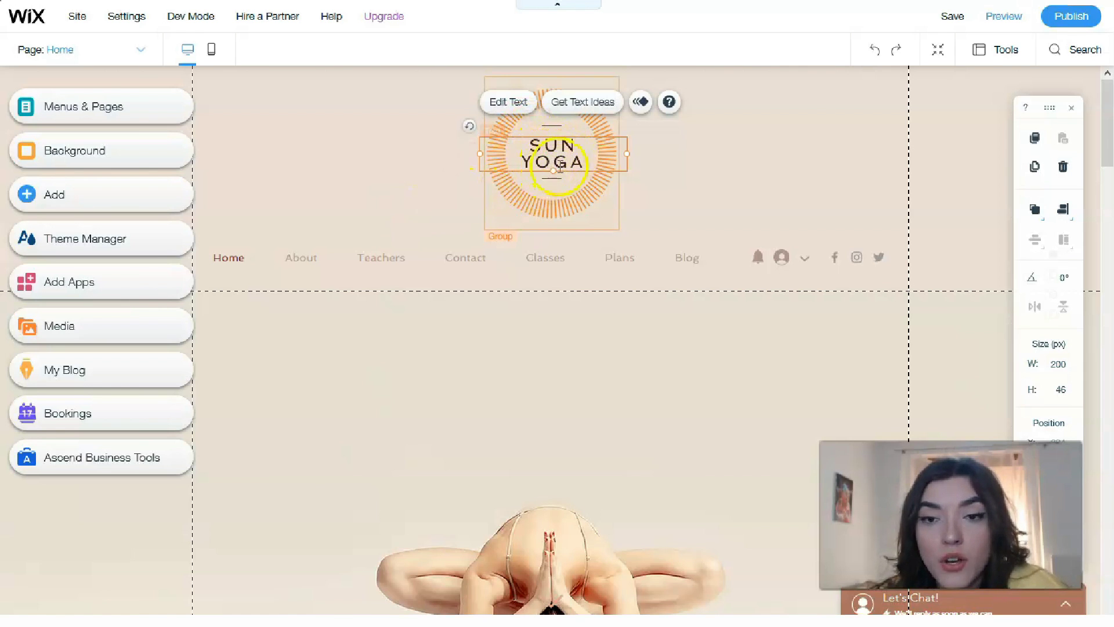
click(578, 141)
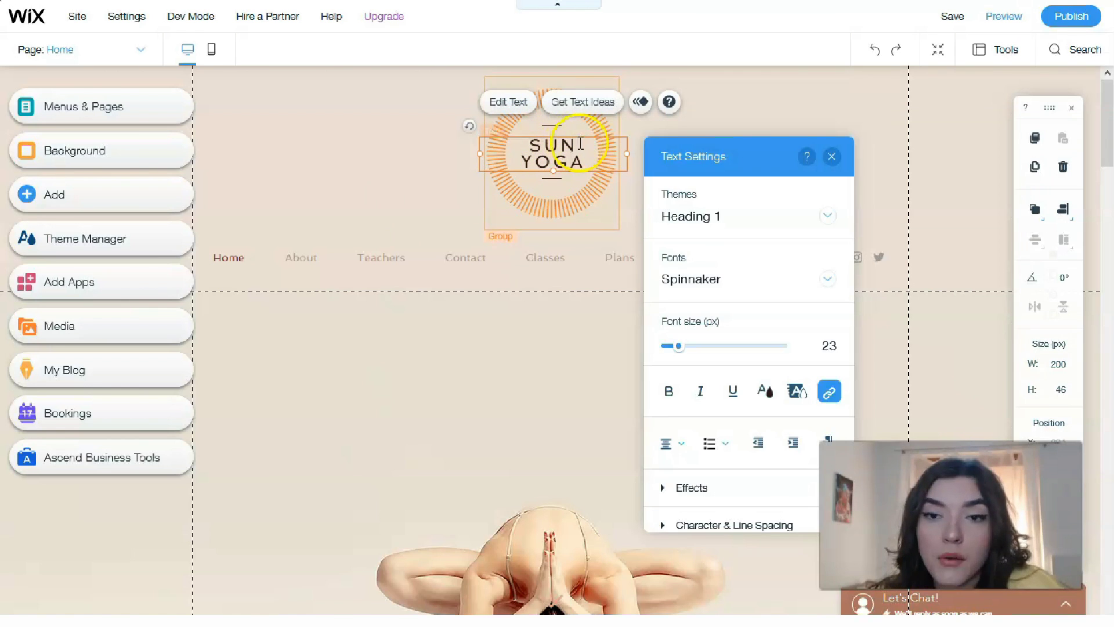
key(BackSpace)
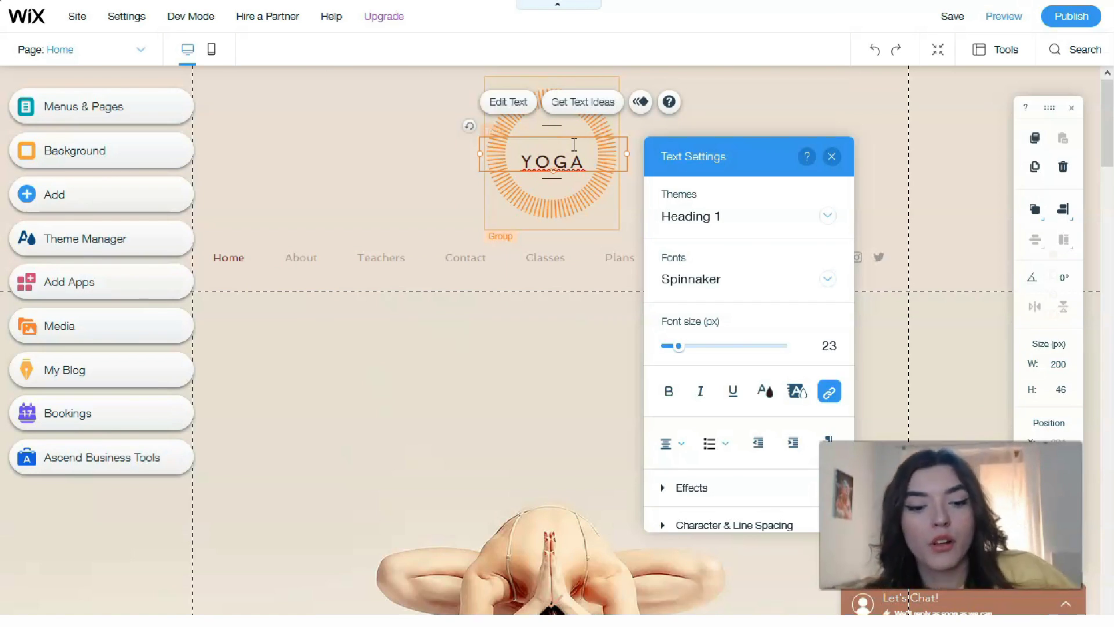
text(Y)
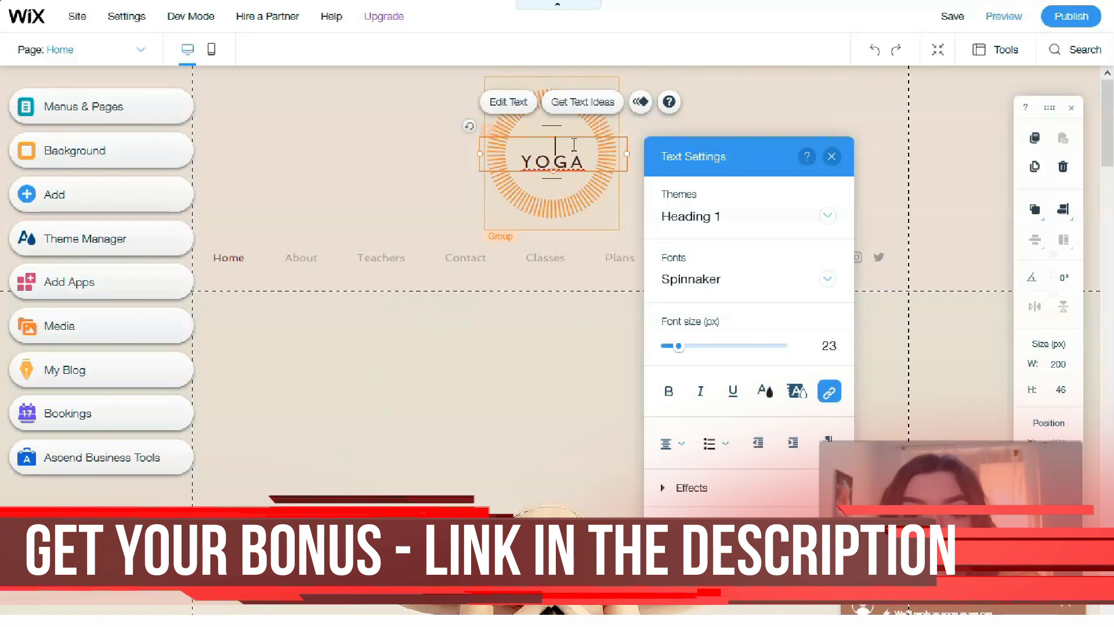
text(YOU)
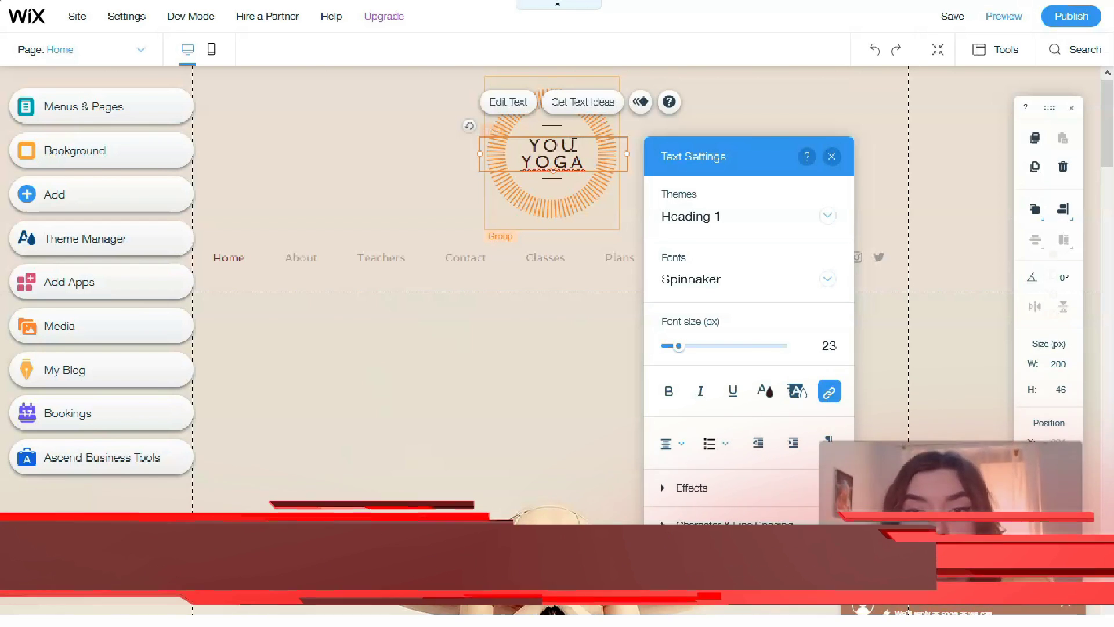
text(R)
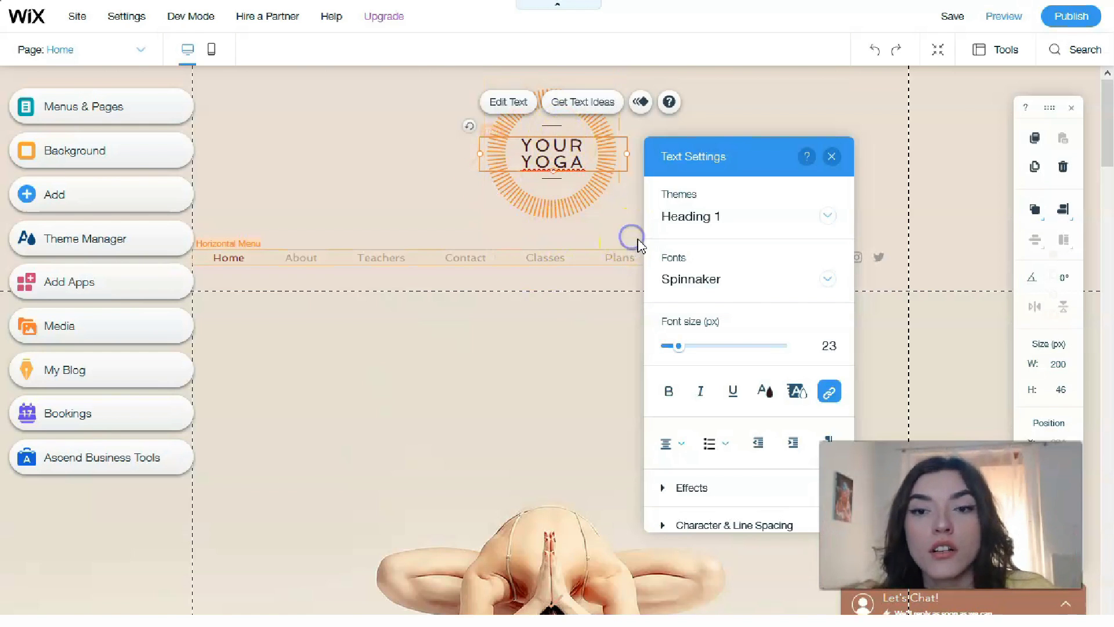
click(616, 241)
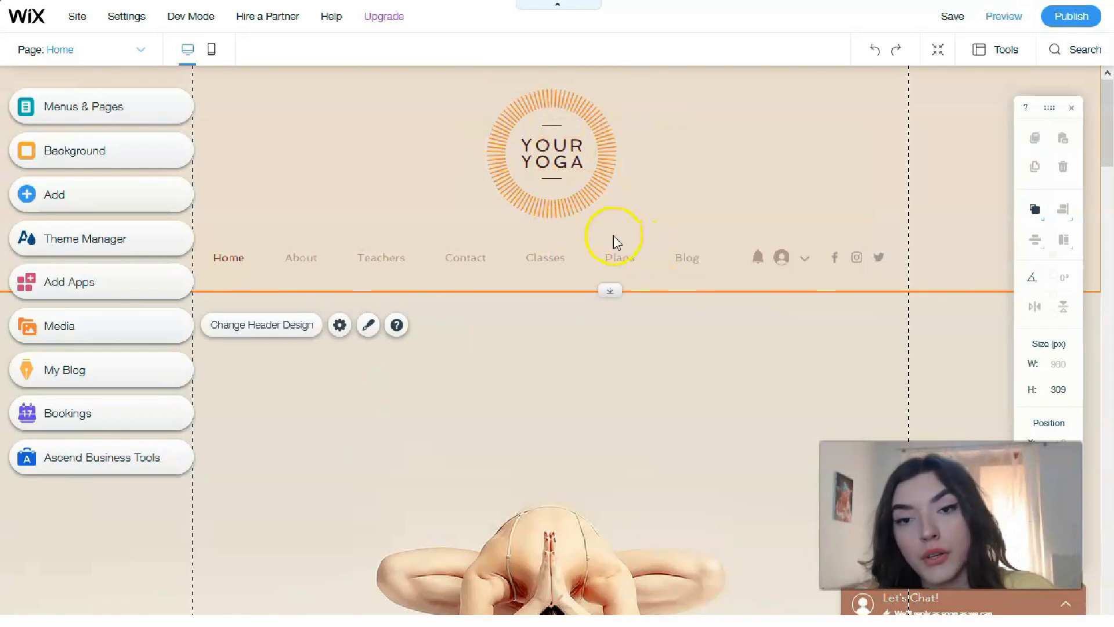
- Set the font of the whole YOUR YOGA logo text to Tahoma
click(561, 148)
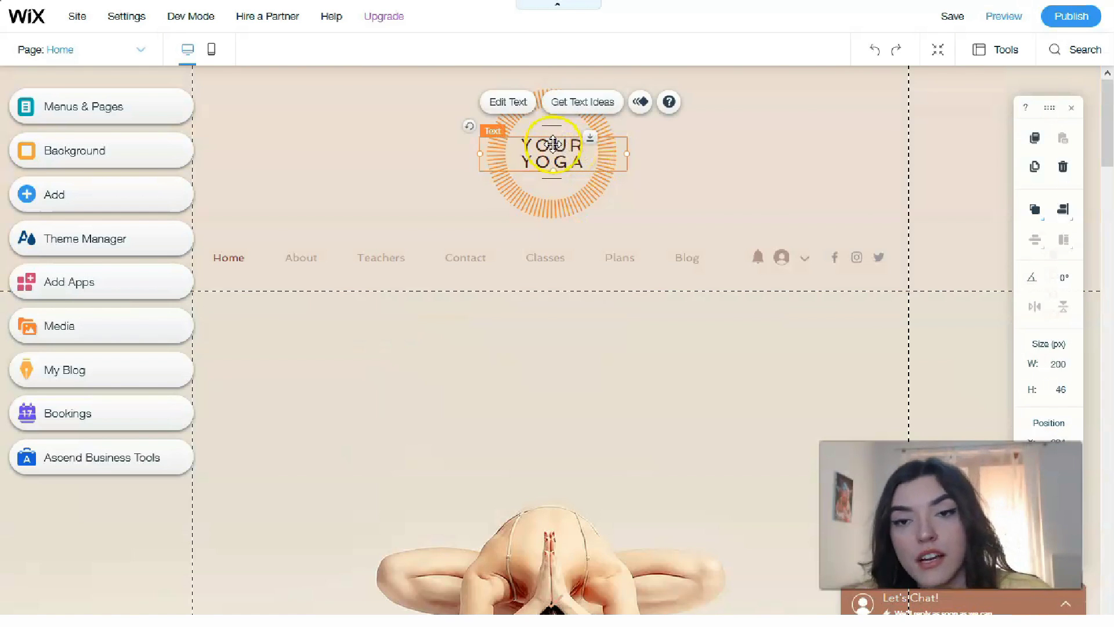
double_click(555, 145)
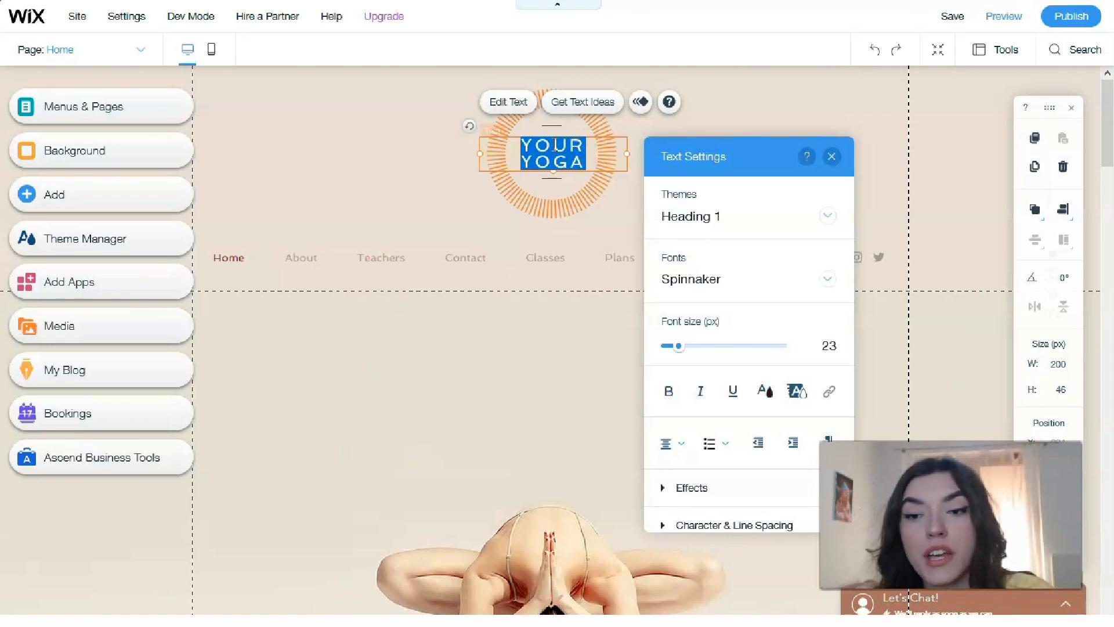
click(828, 281)
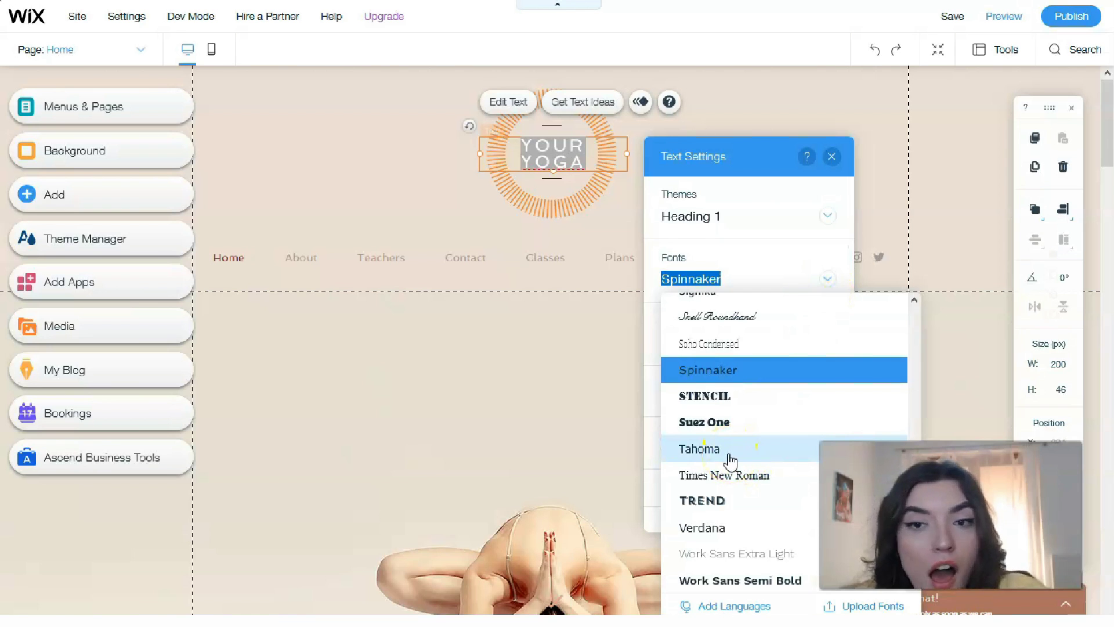
click(730, 458)
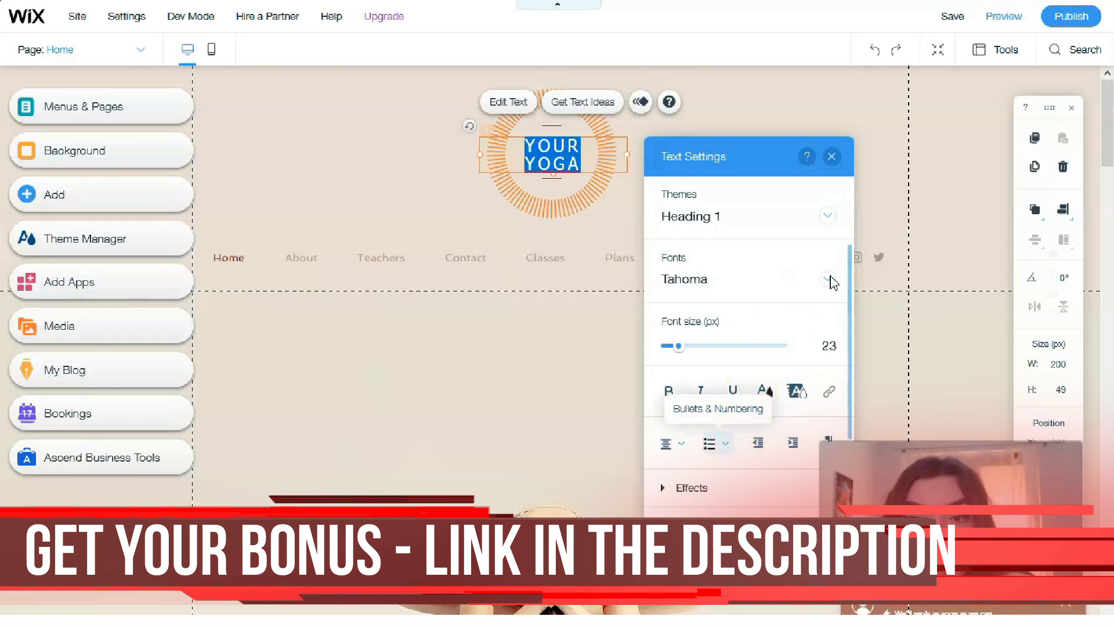
- Browse the available fonts and apply Monotype Baskerville to the YOUR YOGA logo text
click(830, 281)
click(826, 282)
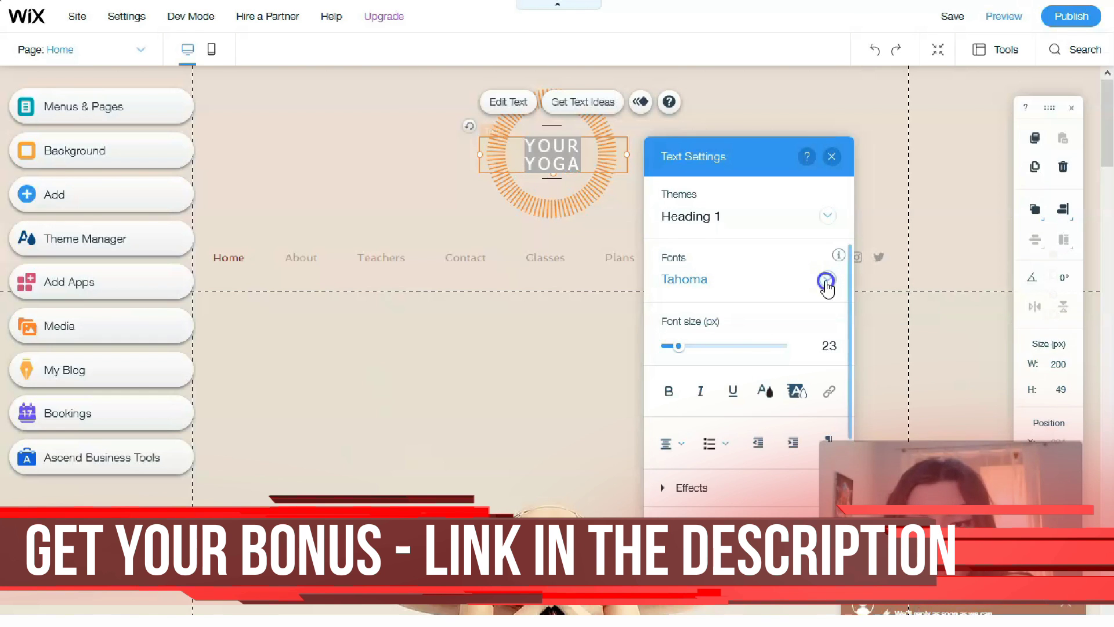
click(827, 283)
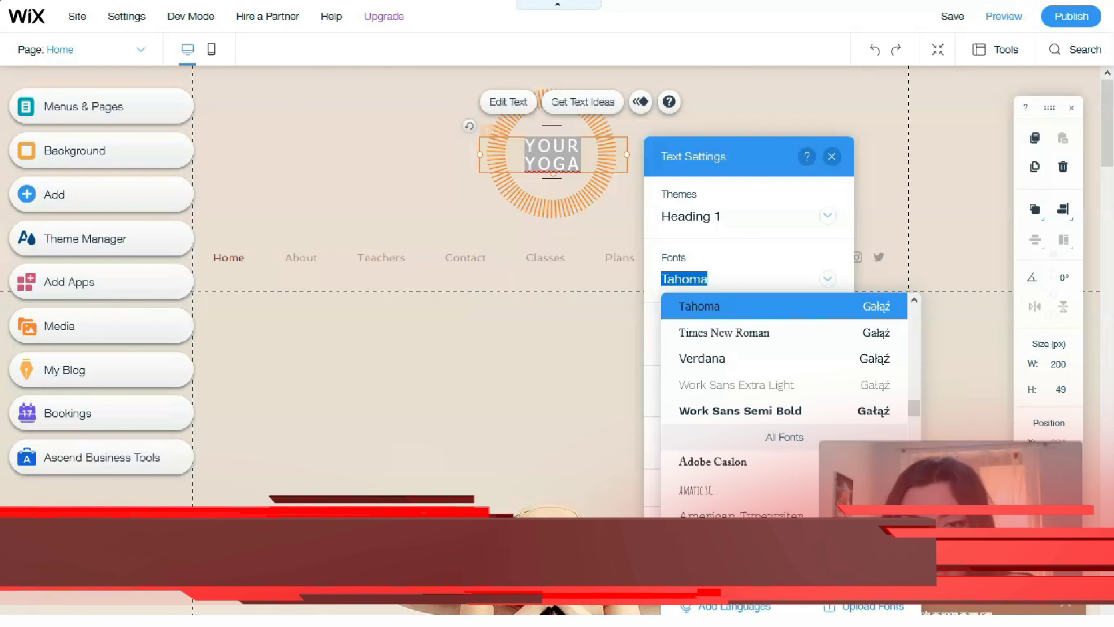
scroll(708, 560, down, 3)
scroll(724, 539, down, 6)
scroll(724, 488, down, 6)
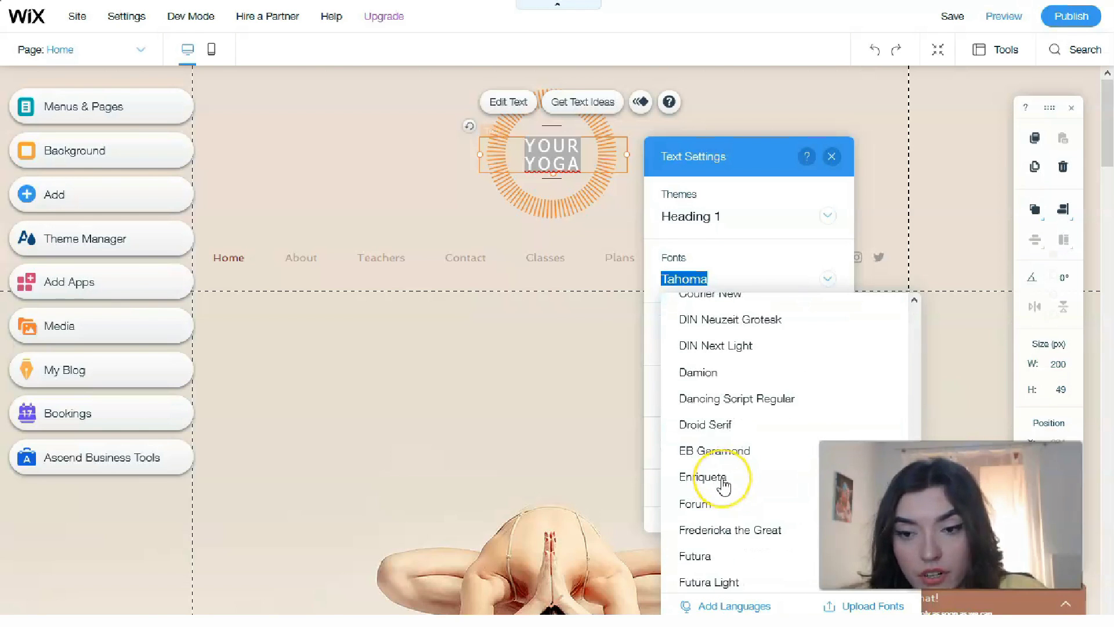
scroll(723, 485, down, 3)
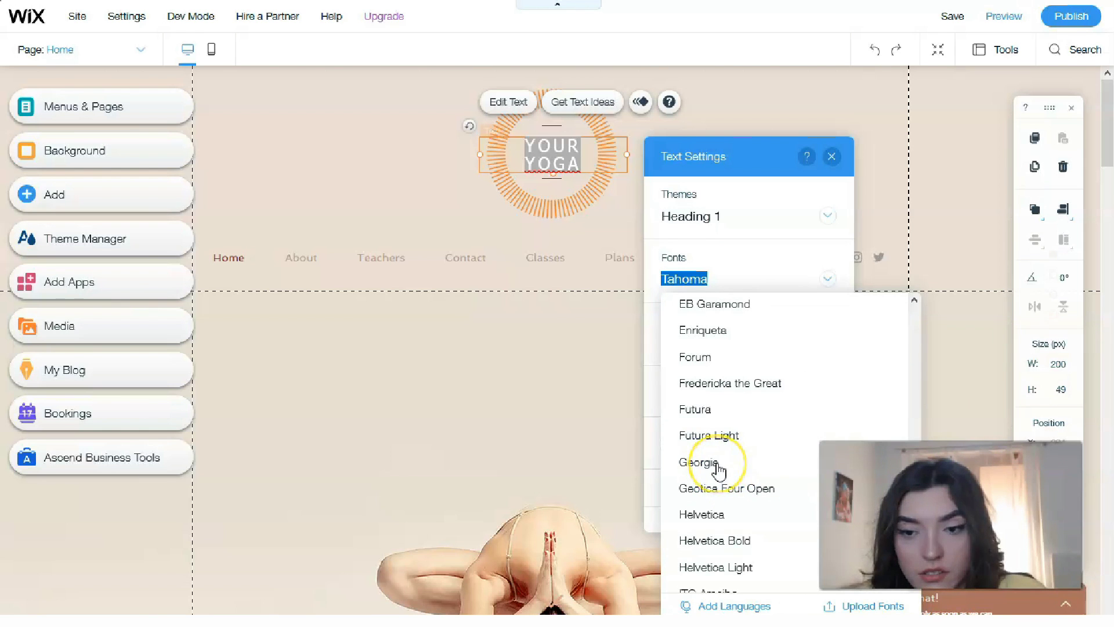
scroll(720, 470, down, 5)
scroll(720, 468, down, 5)
scroll(729, 432, down, 3)
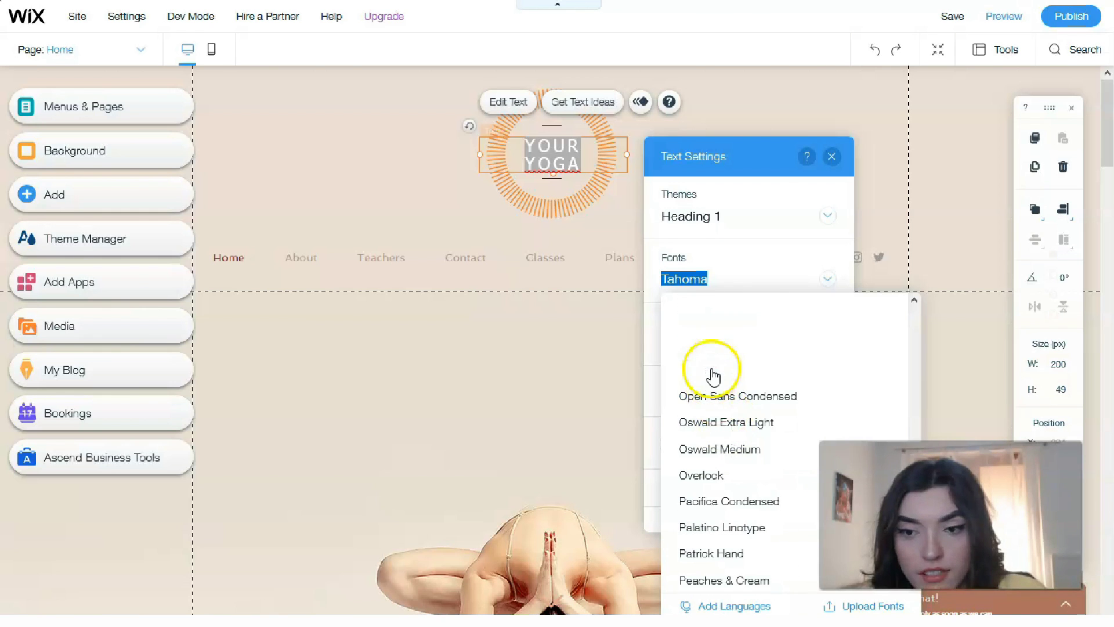
click(713, 376)
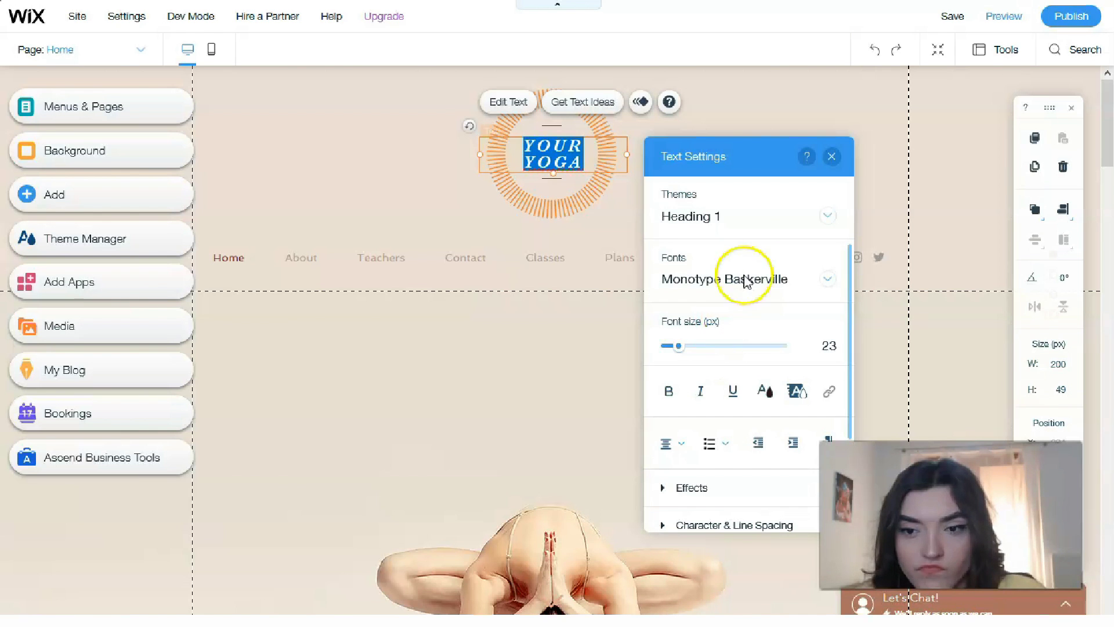
- Set the YOUR YOGA logo text's font to Montserrat and finish editing the text
click(828, 283)
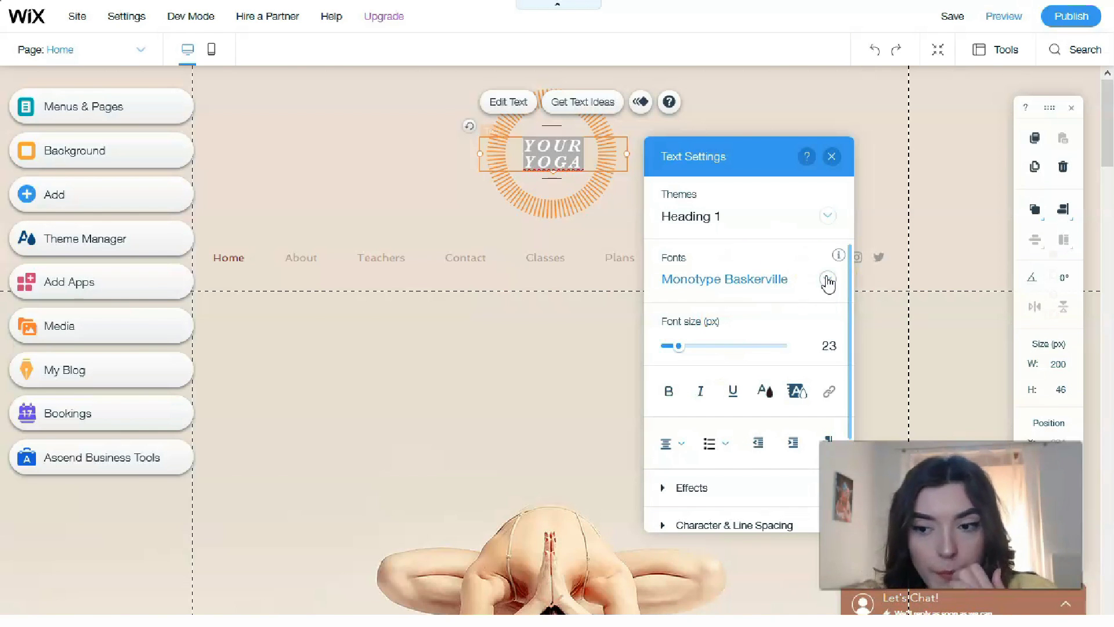
click(828, 280)
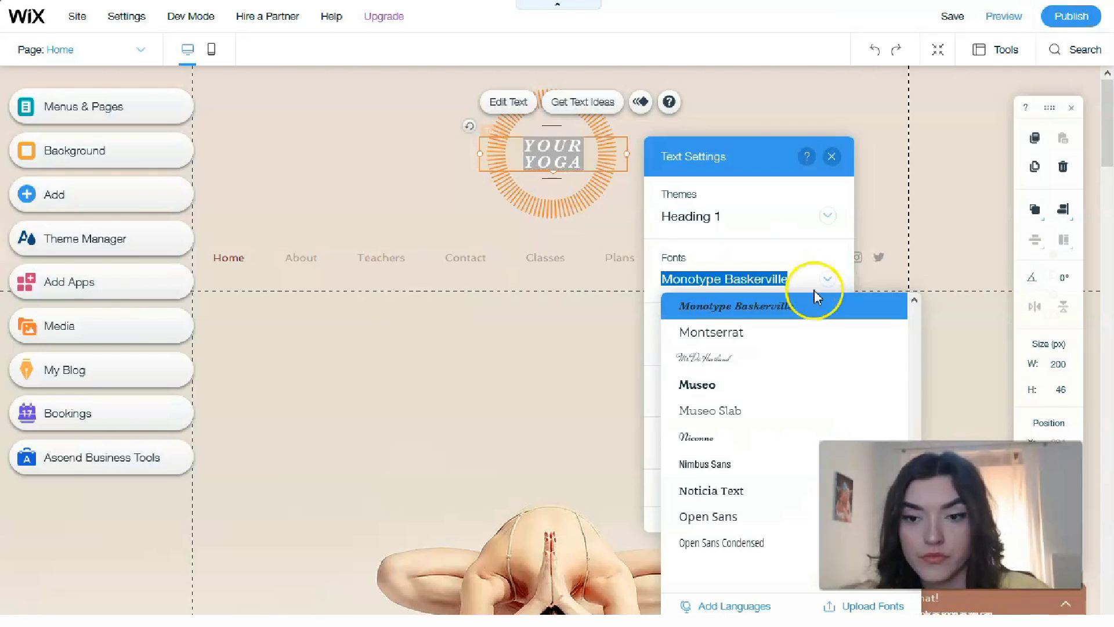
click(740, 332)
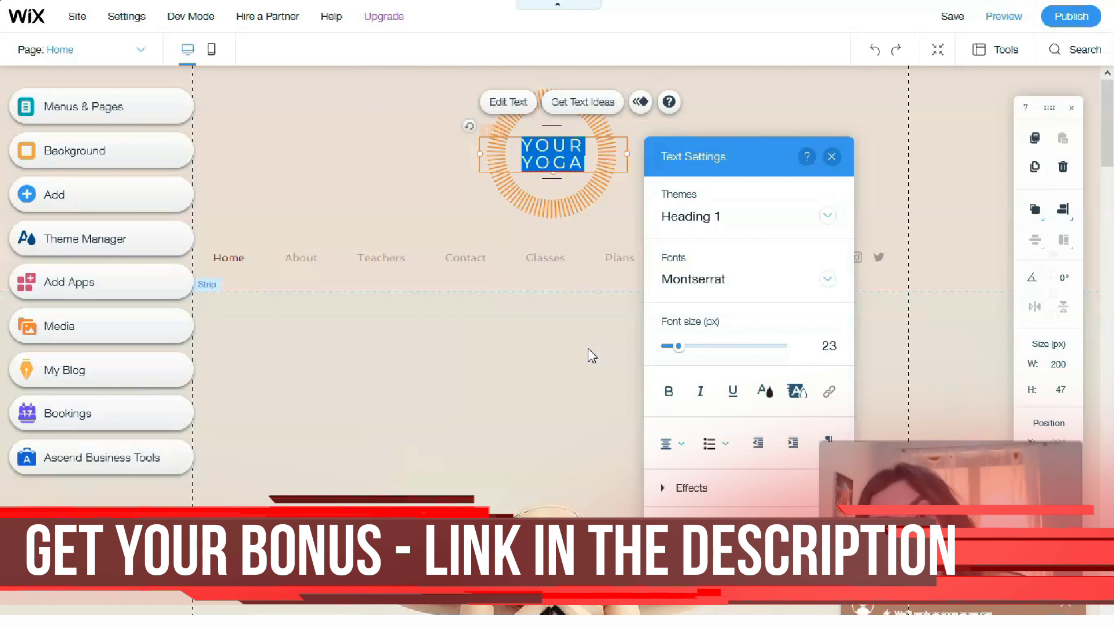
click(587, 347)
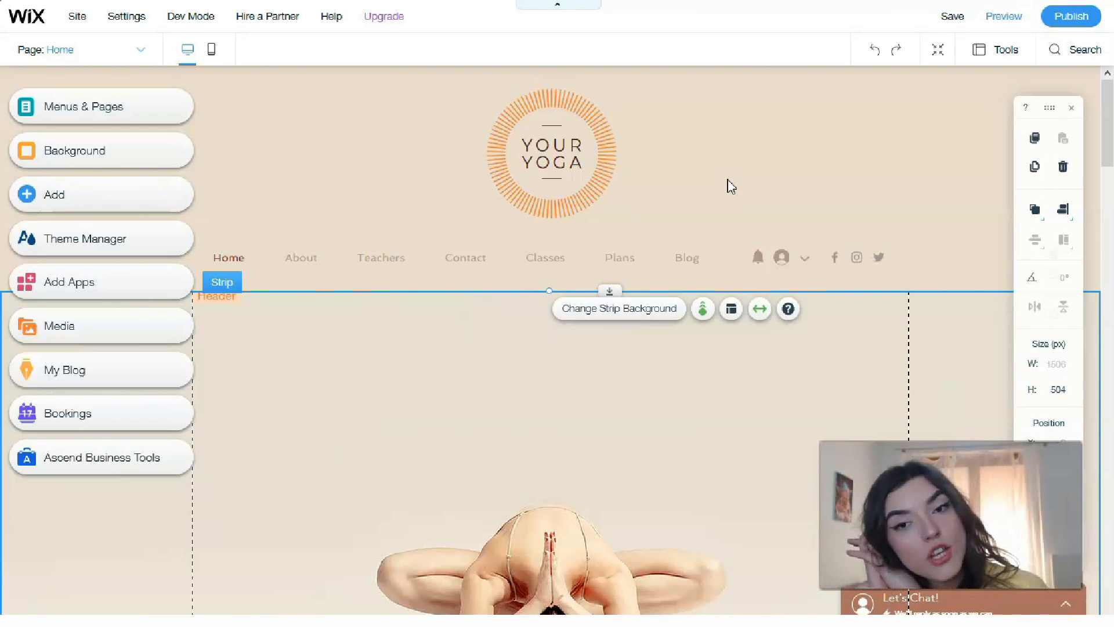
- Change the colour of the YOUR YOGA logo text to the pink #D58F95 from the saved colours
click(558, 164)
double_click(607, 172)
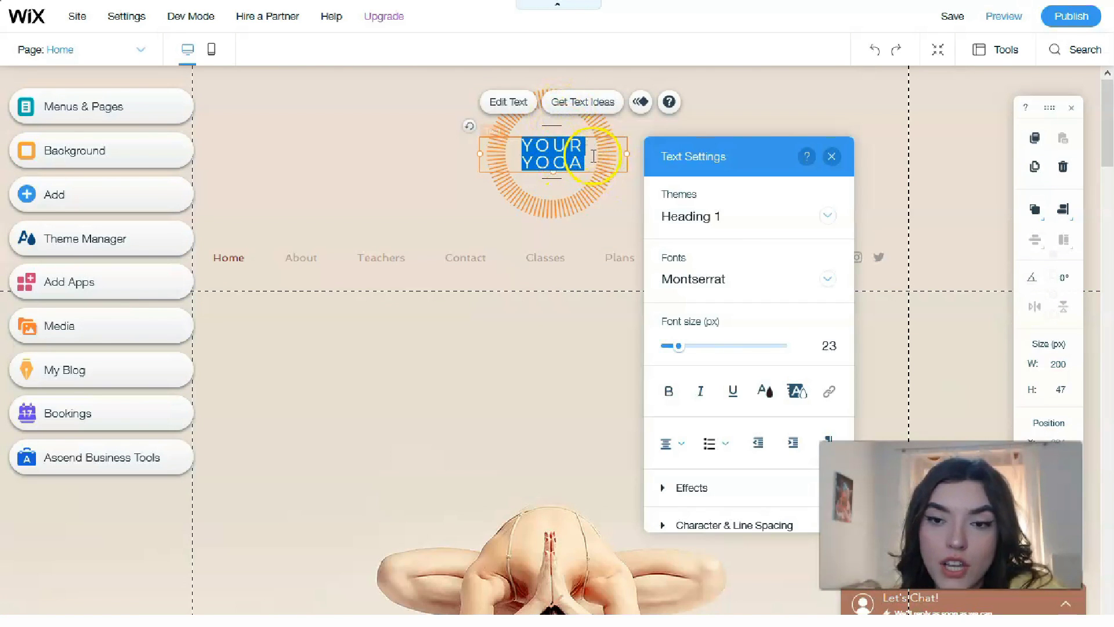
click(765, 391)
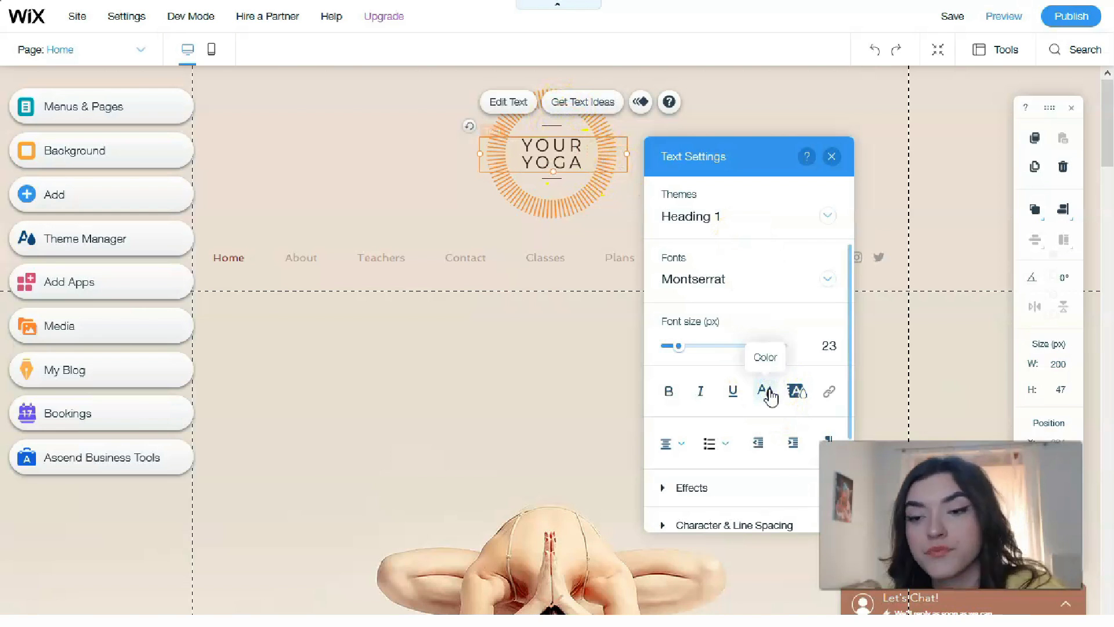
click(766, 391)
click(746, 392)
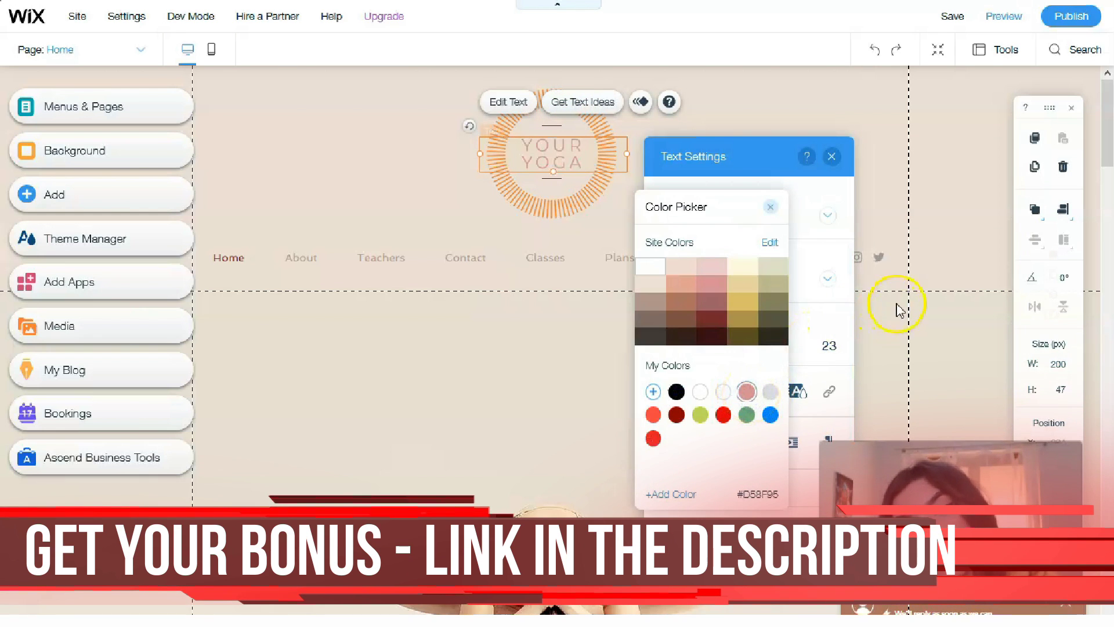
click(843, 155)
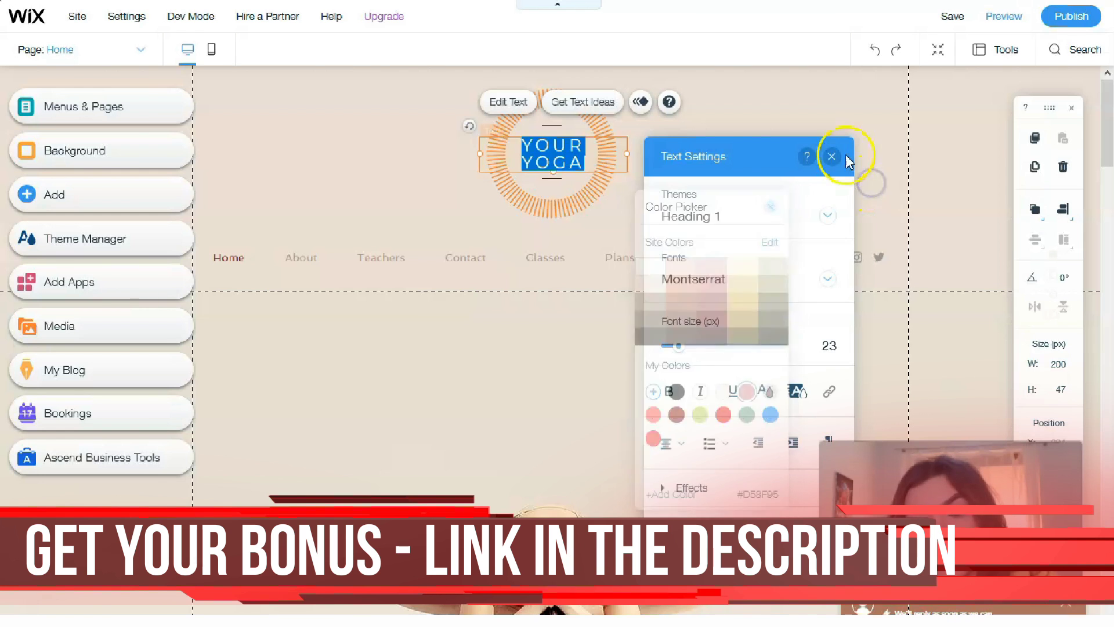
click(446, 139)
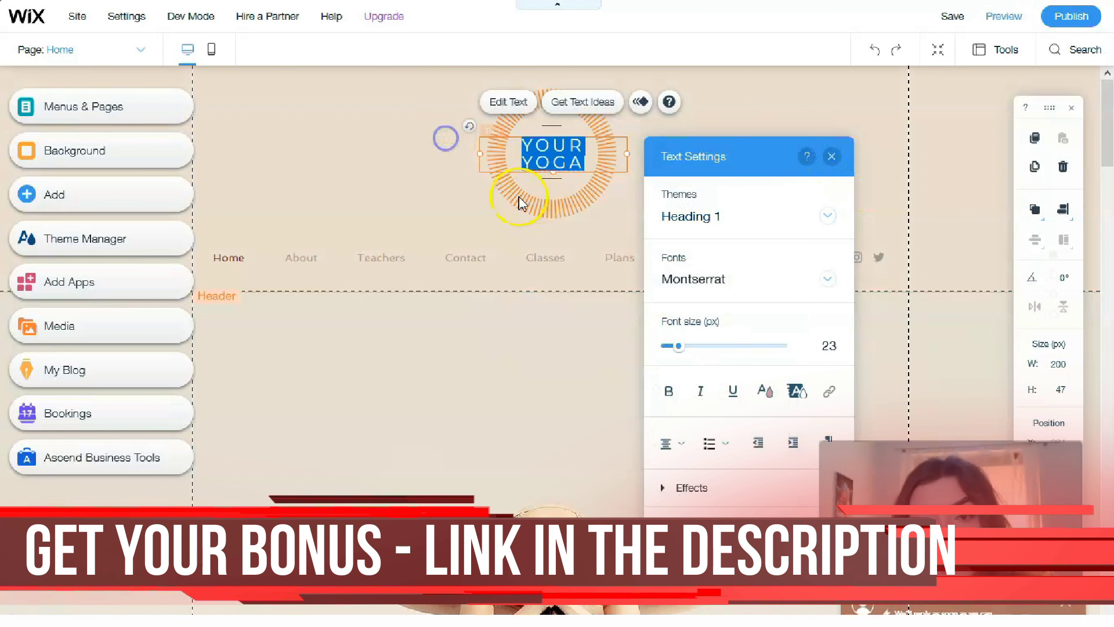
- Move the orange sun ring group out beside the YOUR YOGA logo text and back around it
click(519, 199)
click(511, 231)
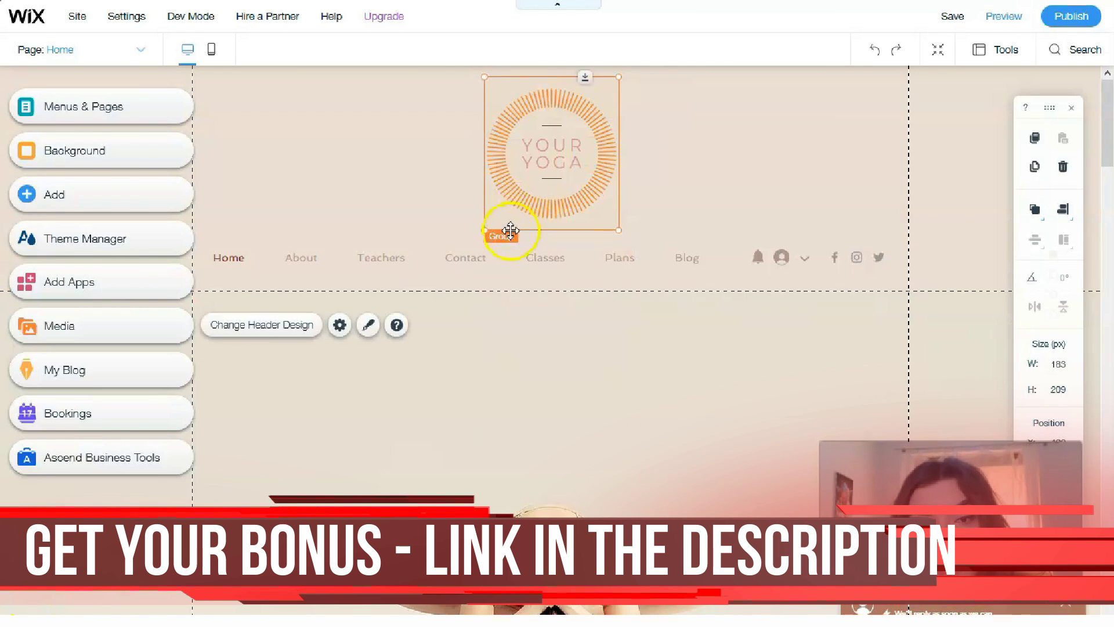
click(500, 233)
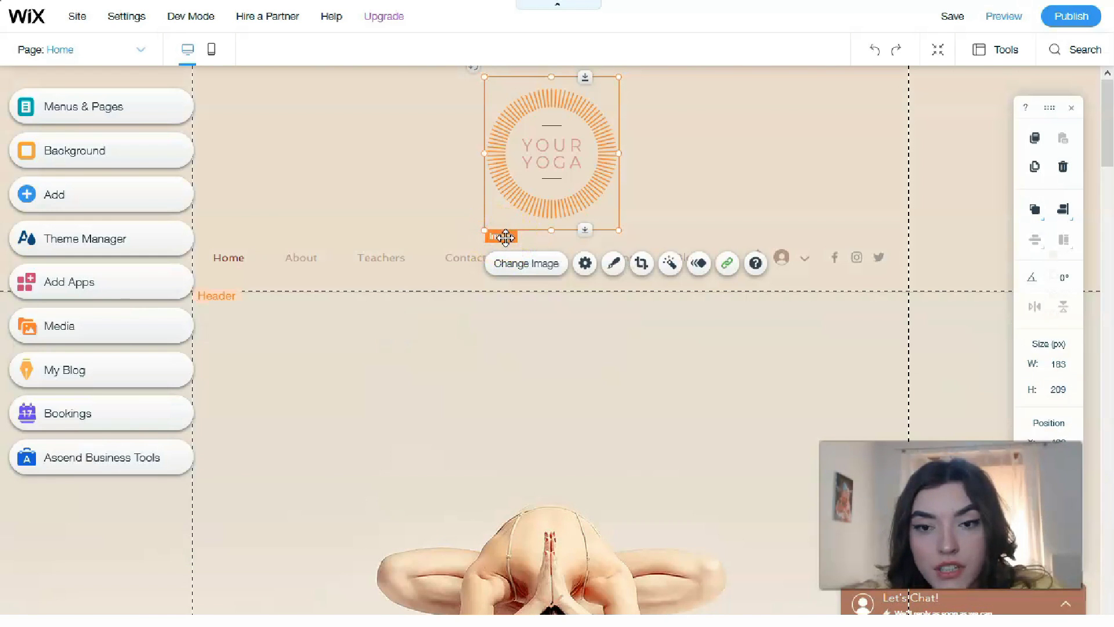
mouse_move(541, 204)
mouse_down()
mouse_move(592, 201)
mouse_move(526, 194)
mouse_up()
click(516, 191)
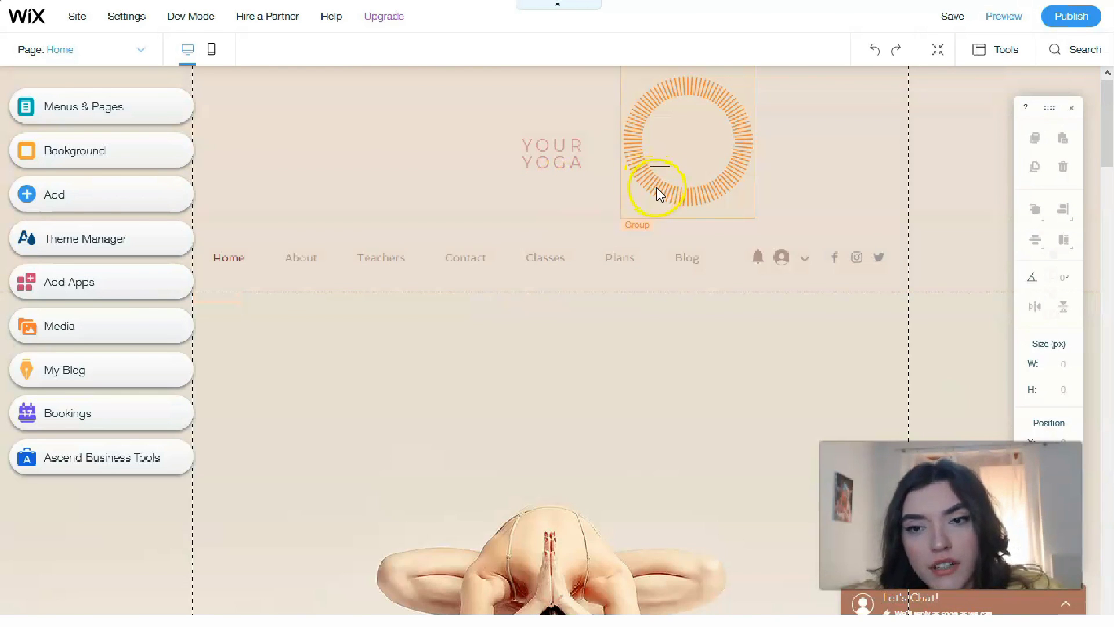
click(647, 215)
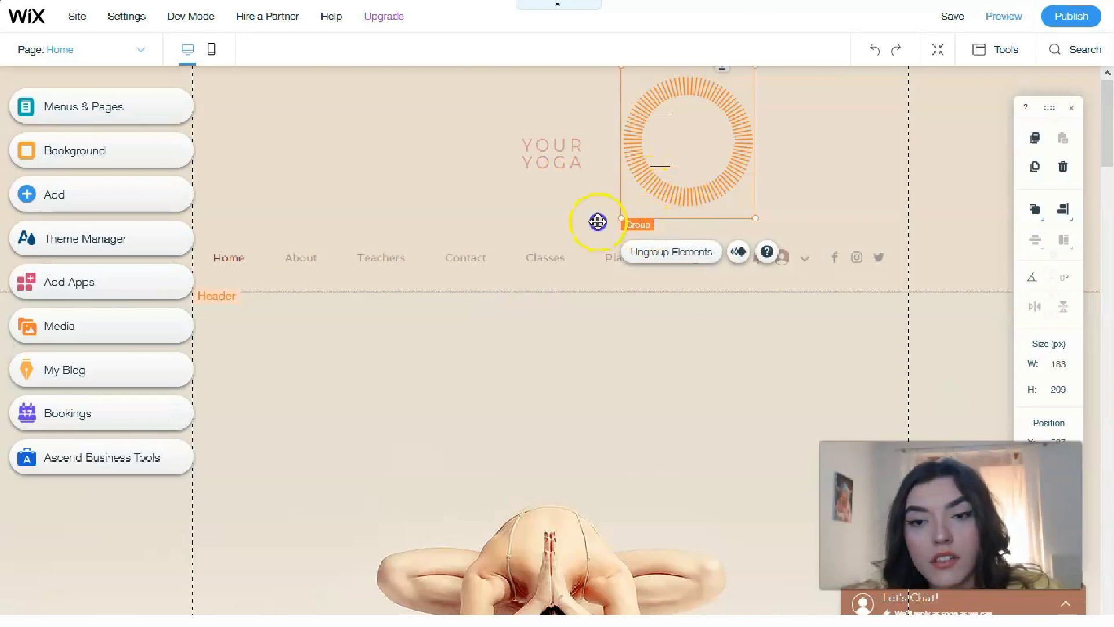
drag(553, 216, 502, 239)
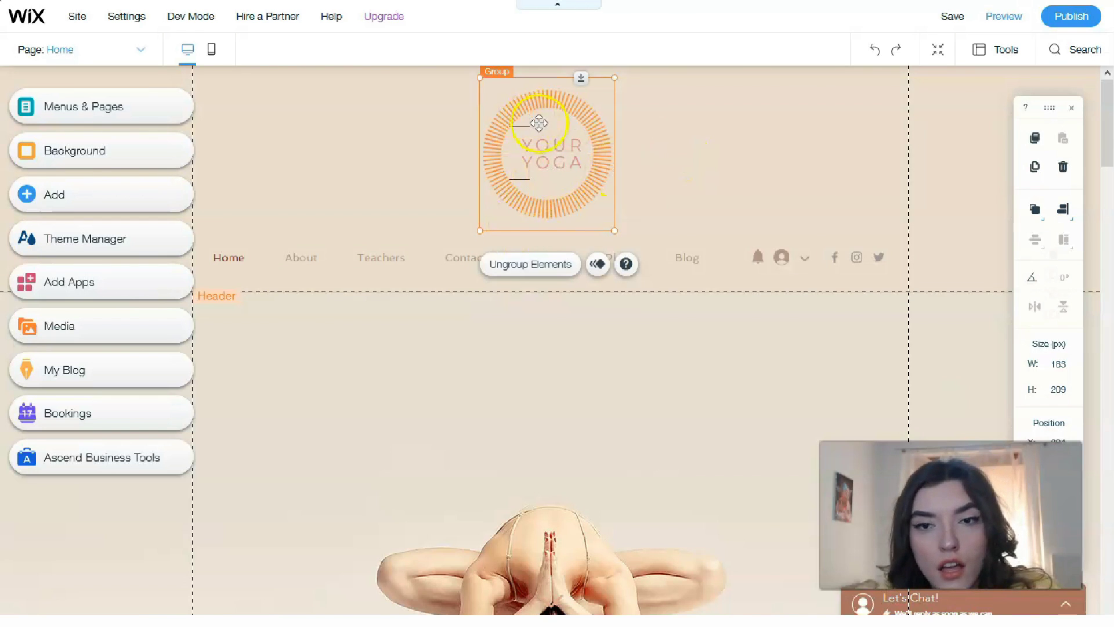
- Ungroup the sun ring logo elements and select the short line below the YOUR YOGA text
click(522, 266)
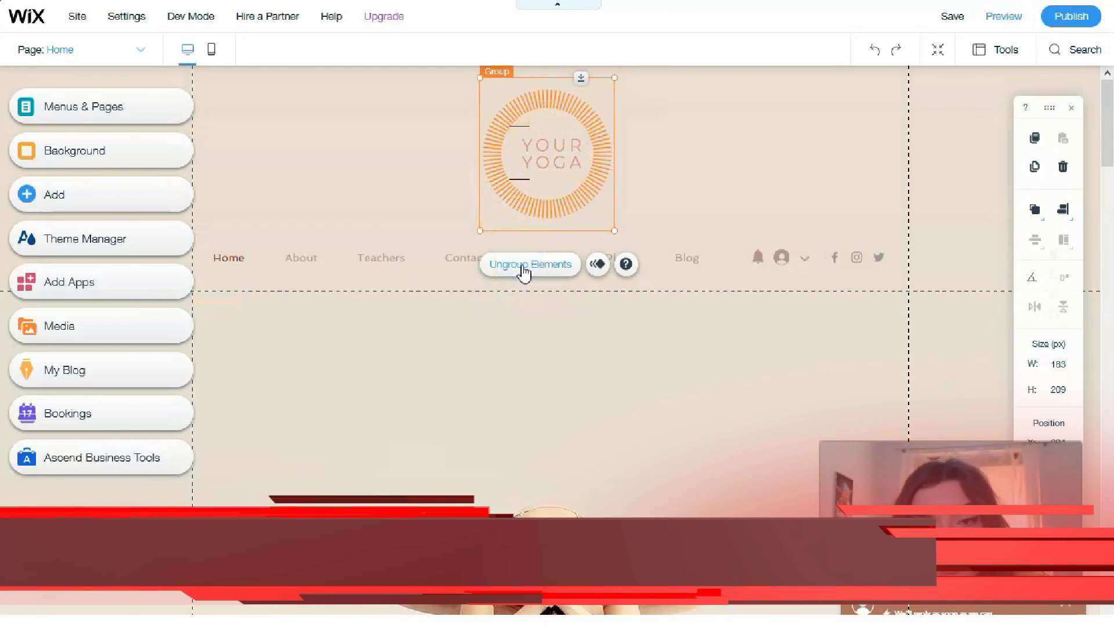
click(522, 264)
click(523, 182)
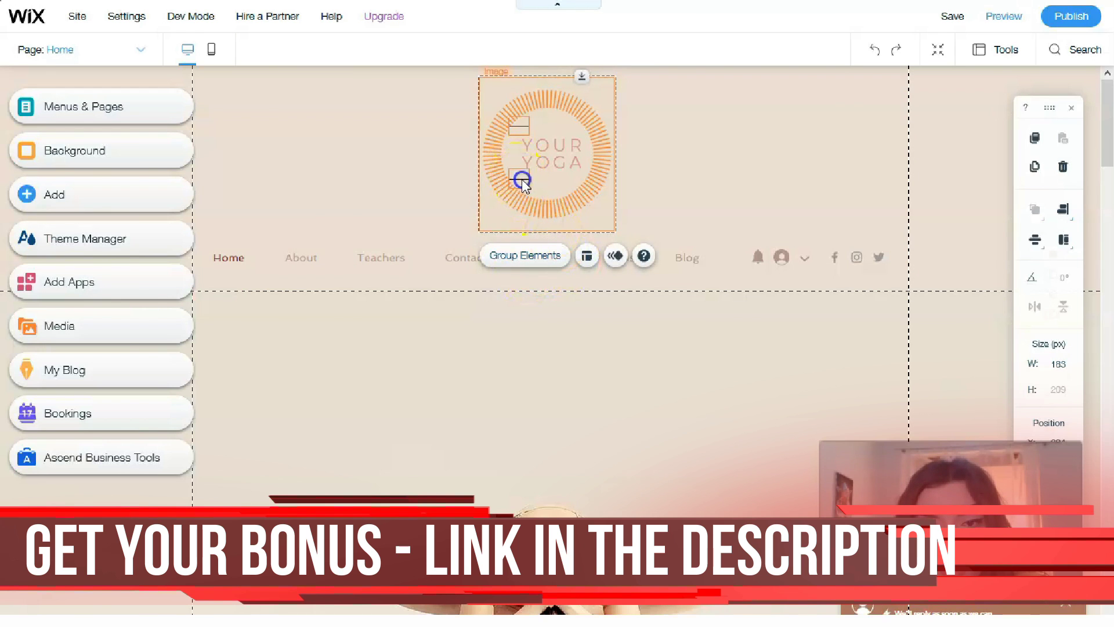
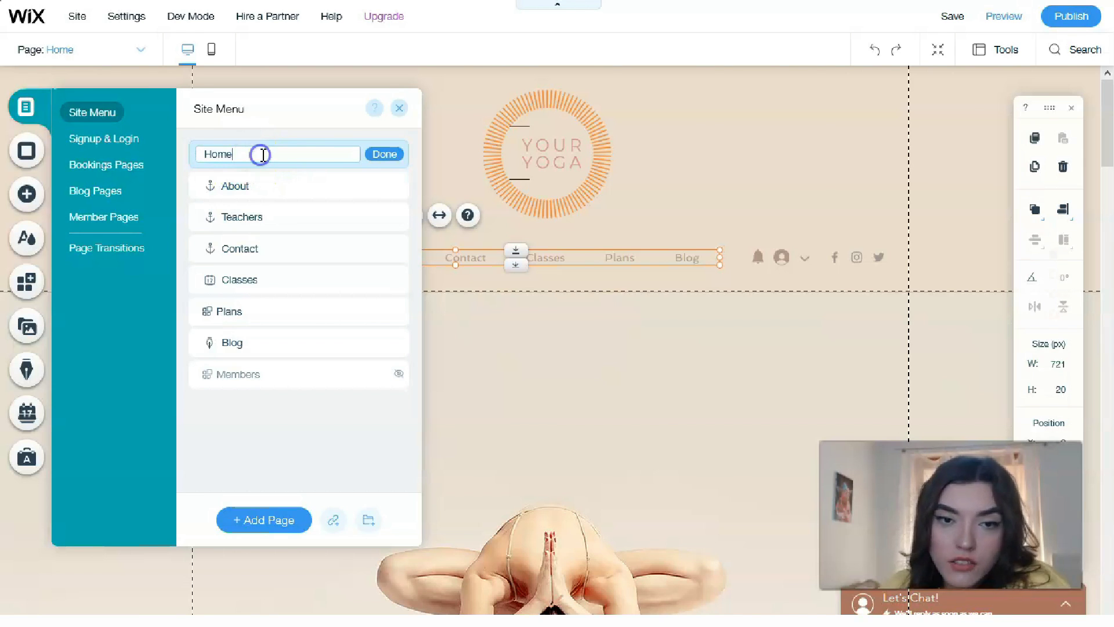
- Rename the Home page as Main in the site menu and select the header's horizontal menu
key(BackSpace)
key(BackSpace)
key(BackSpace)
key(BackSpace)
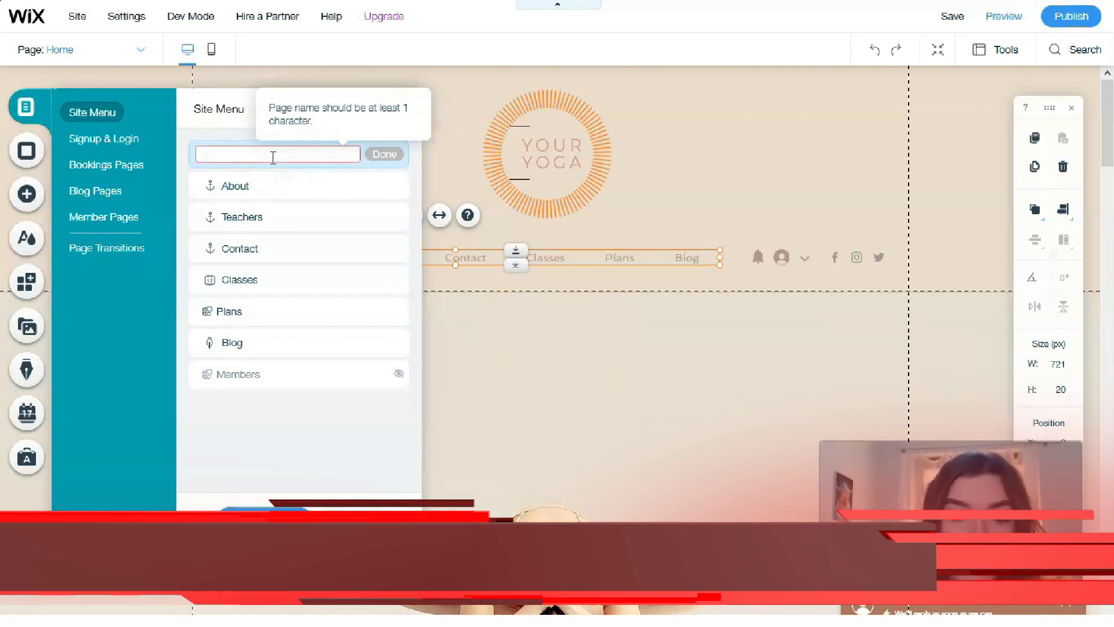
text(Main)
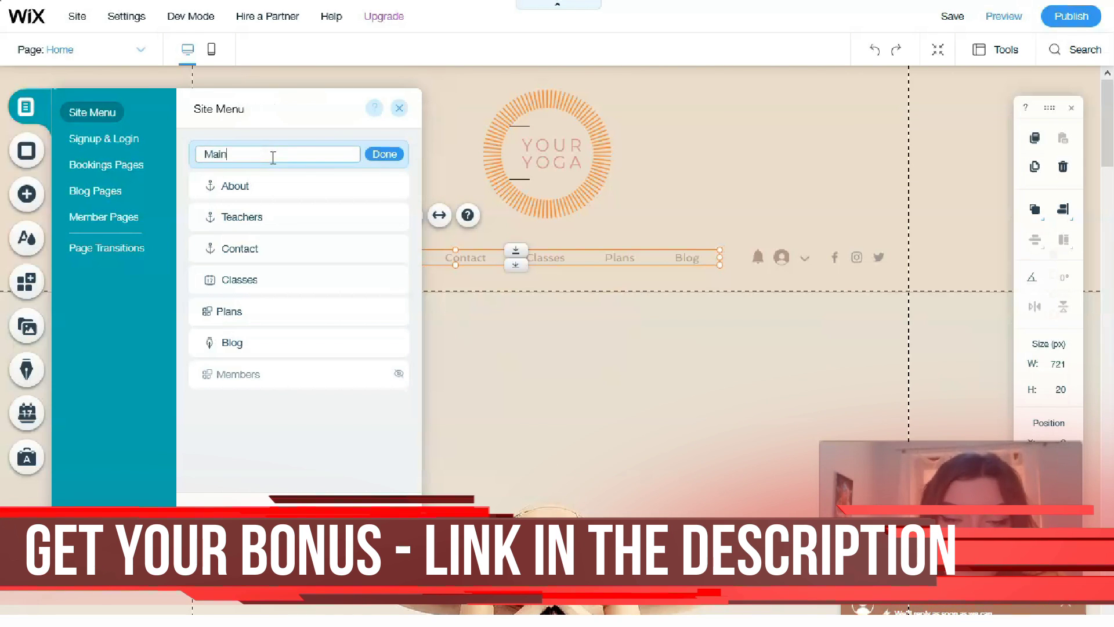
click(397, 154)
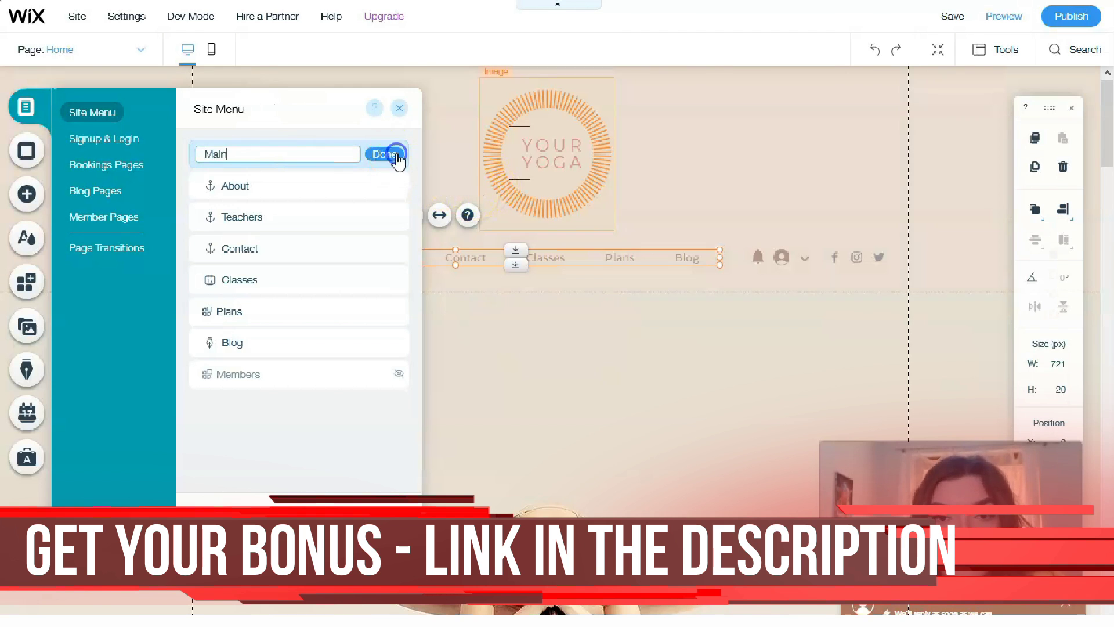
click(416, 105)
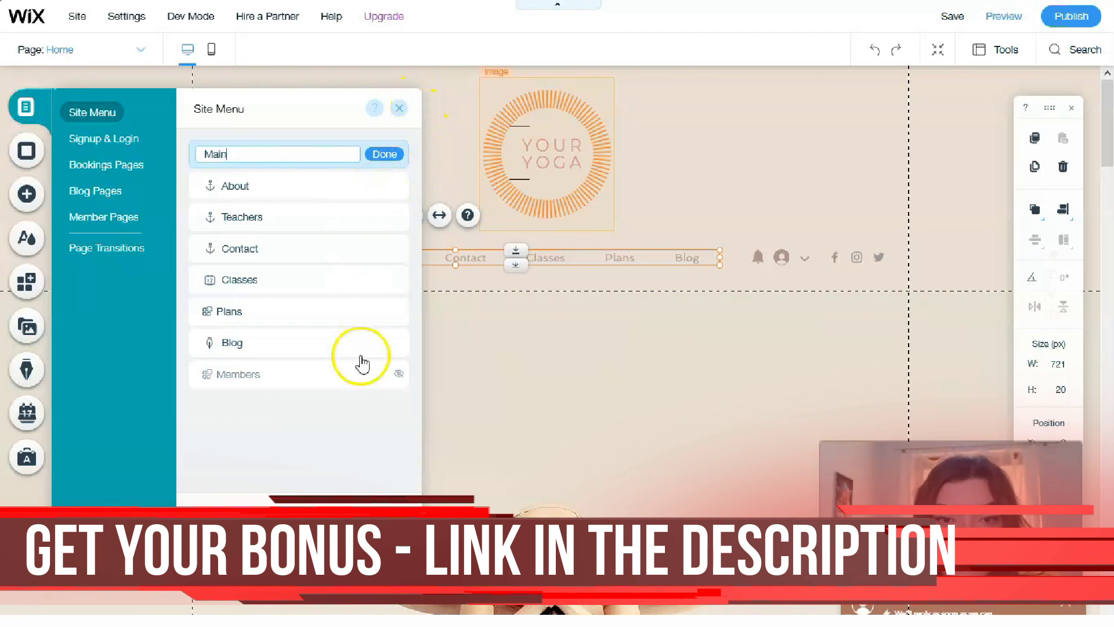
click(383, 154)
click(399, 114)
click(225, 264)
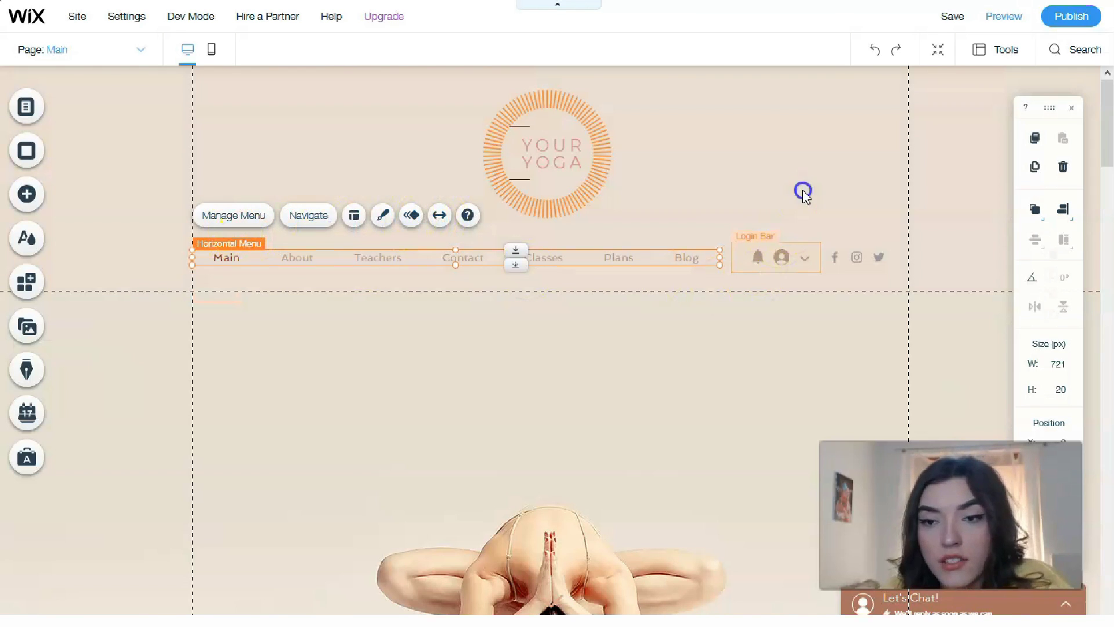
- Select the header's login bar and look at its design options, closing them without changes
click(776, 261)
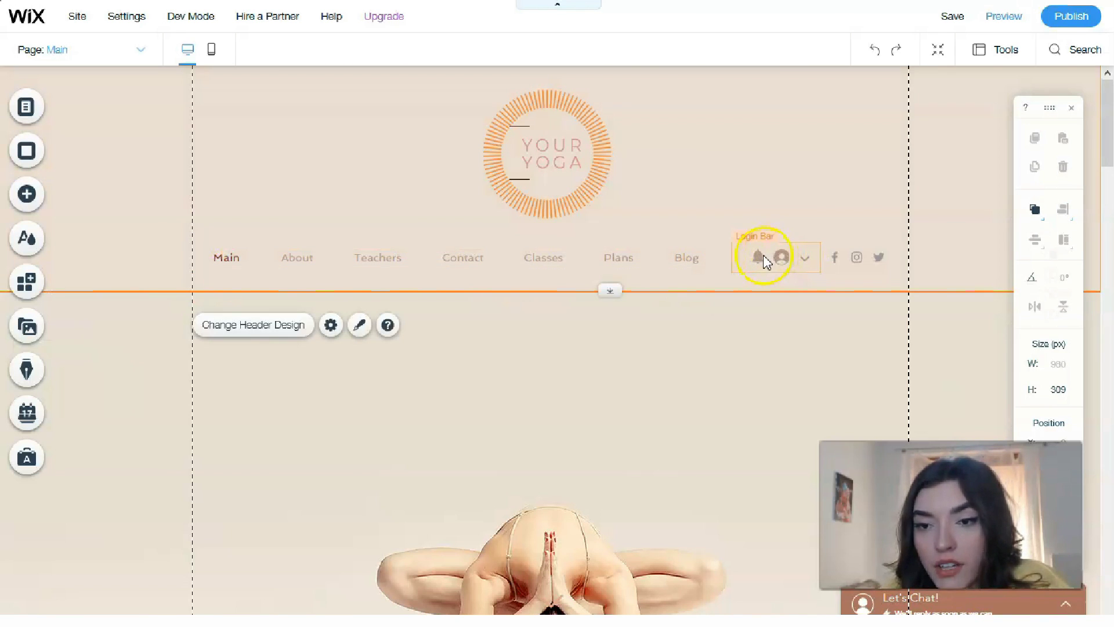
click(770, 258)
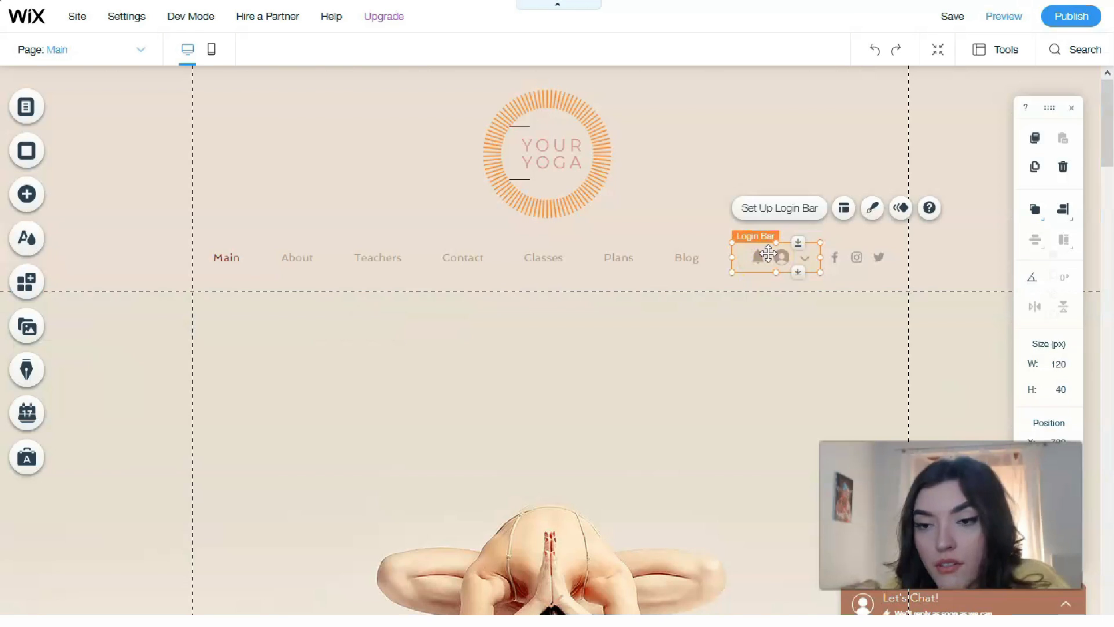
click(780, 209)
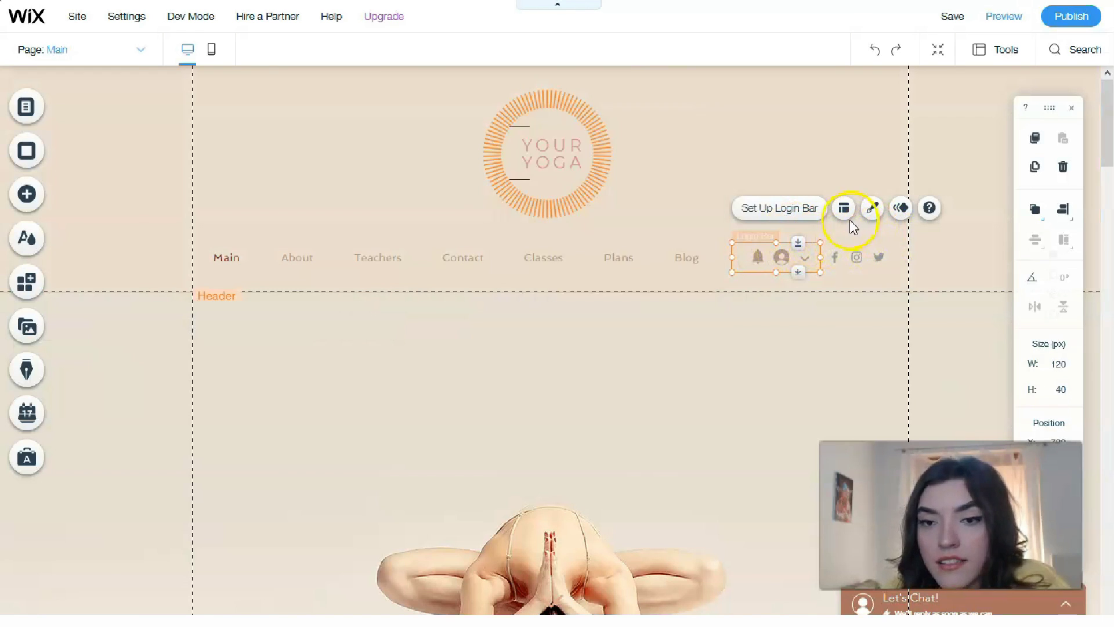
click(874, 212)
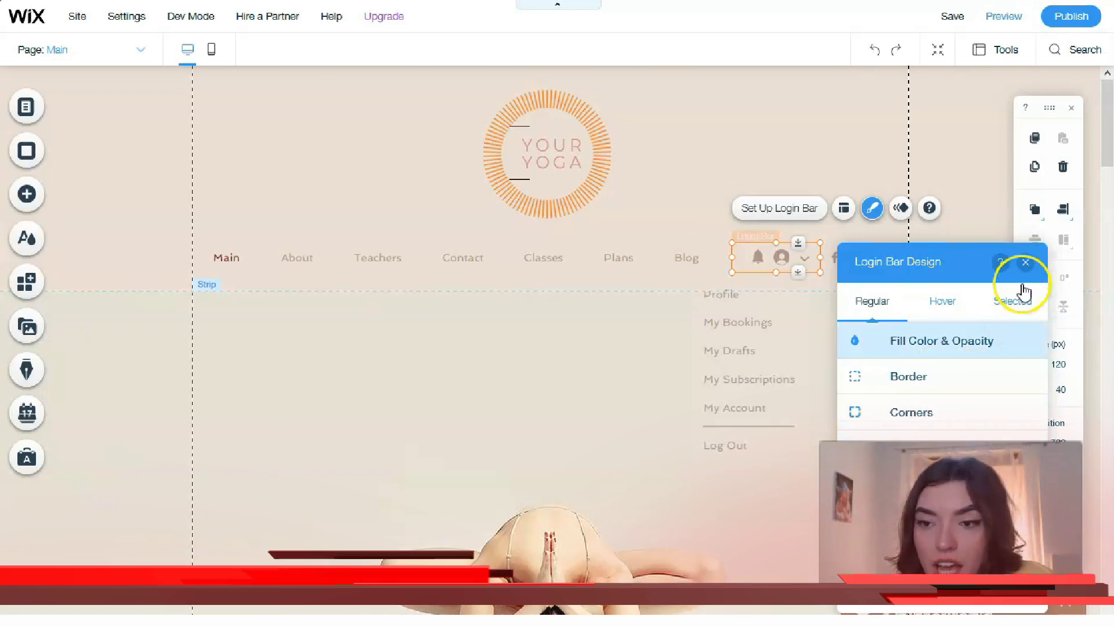
click(1026, 264)
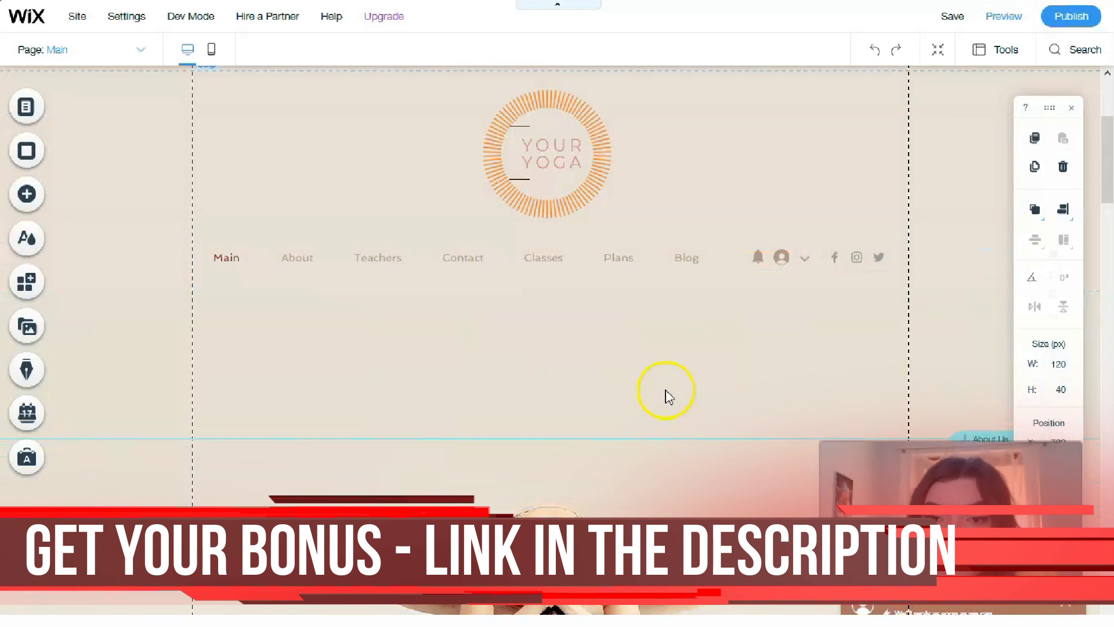
- Change the background of the strip above About Us to the Shadow video and check it under the header
scroll(667, 393, down, 3)
scroll(606, 389, down, 5)
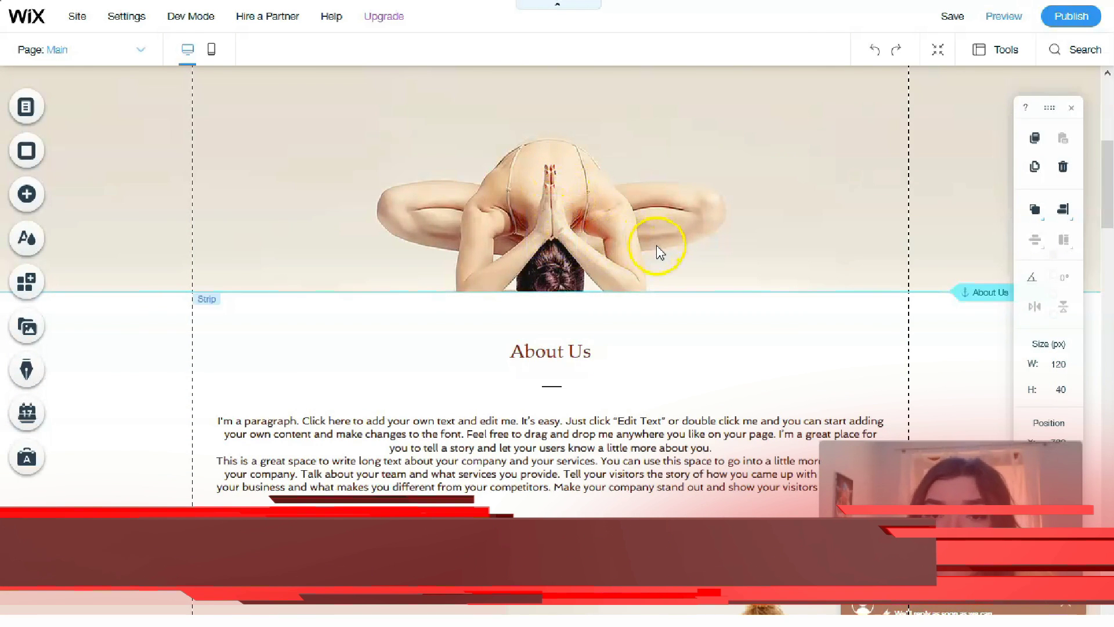
scroll(660, 252, up, 1)
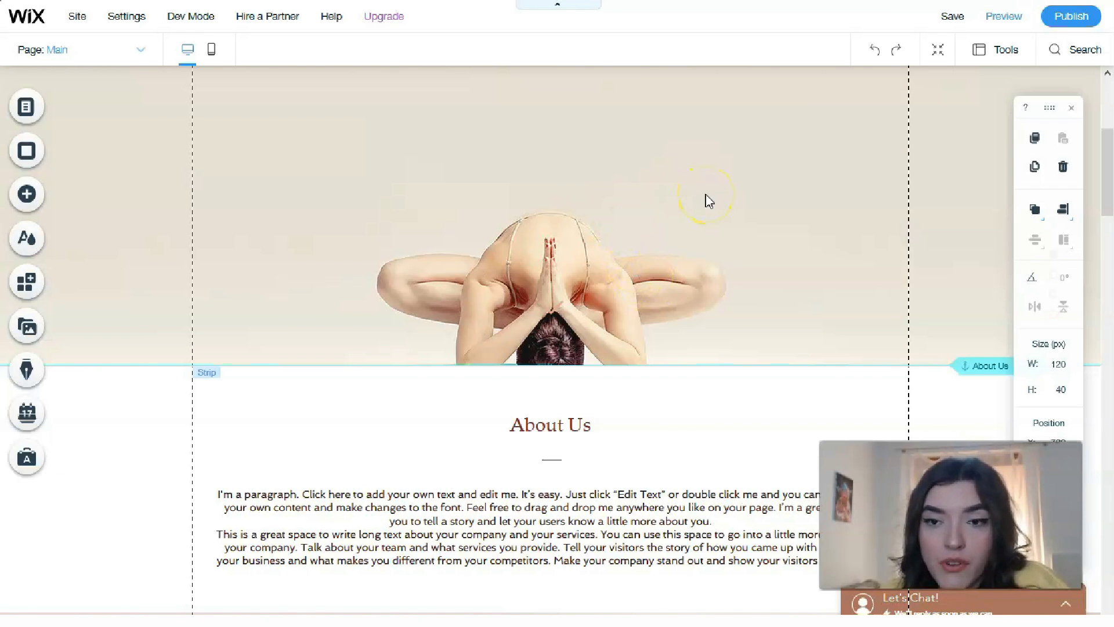
right_click(706, 198)
click(706, 195)
click(698, 168)
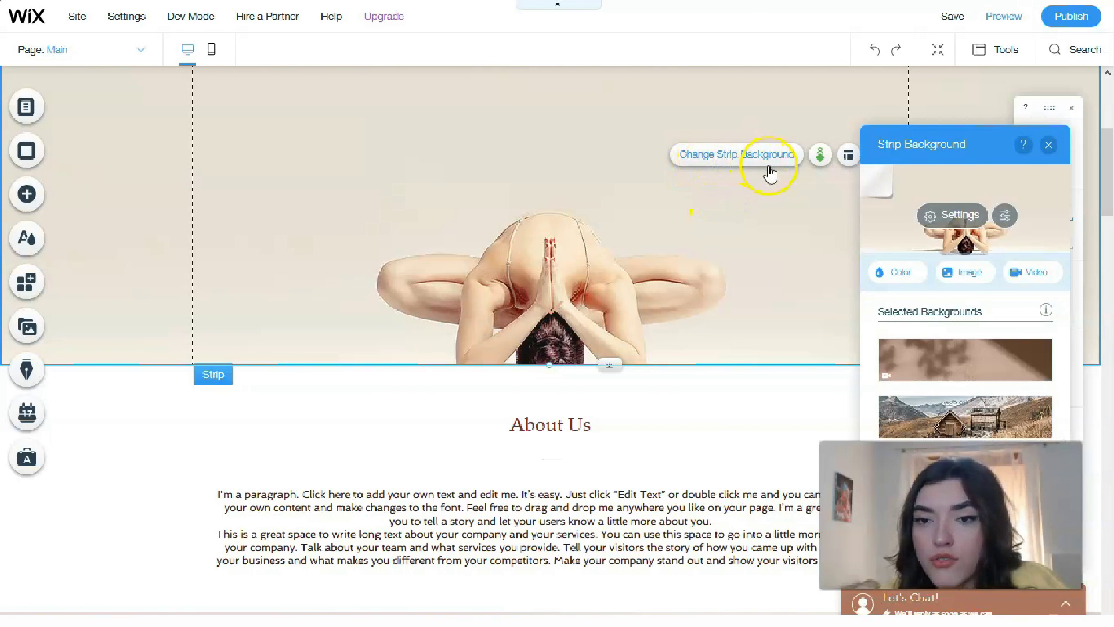
mouse_move(956, 362)
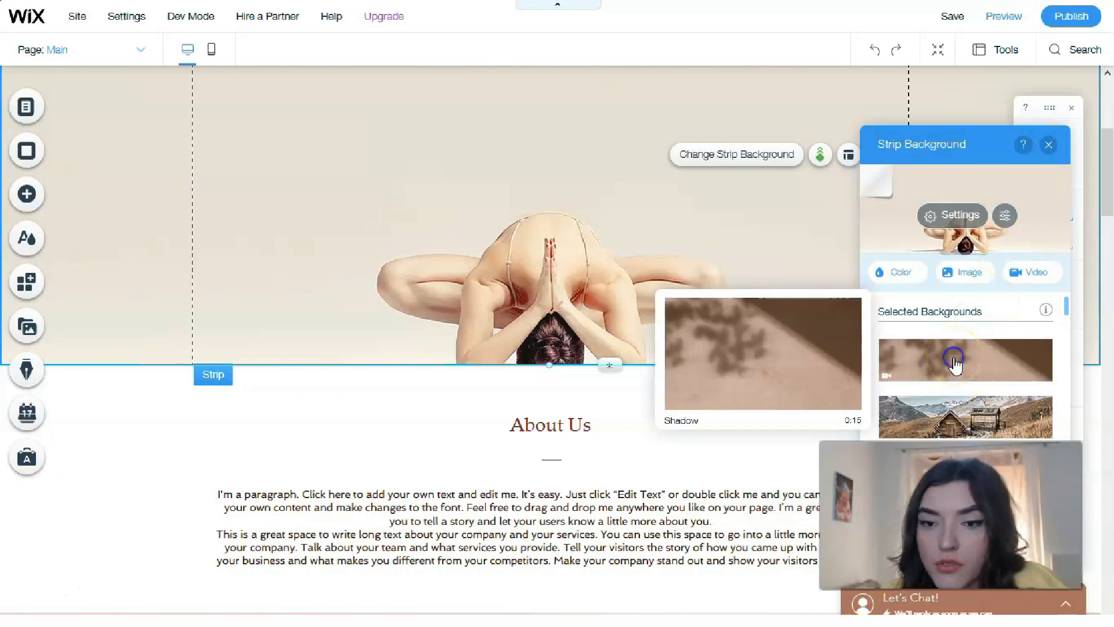
click(956, 365)
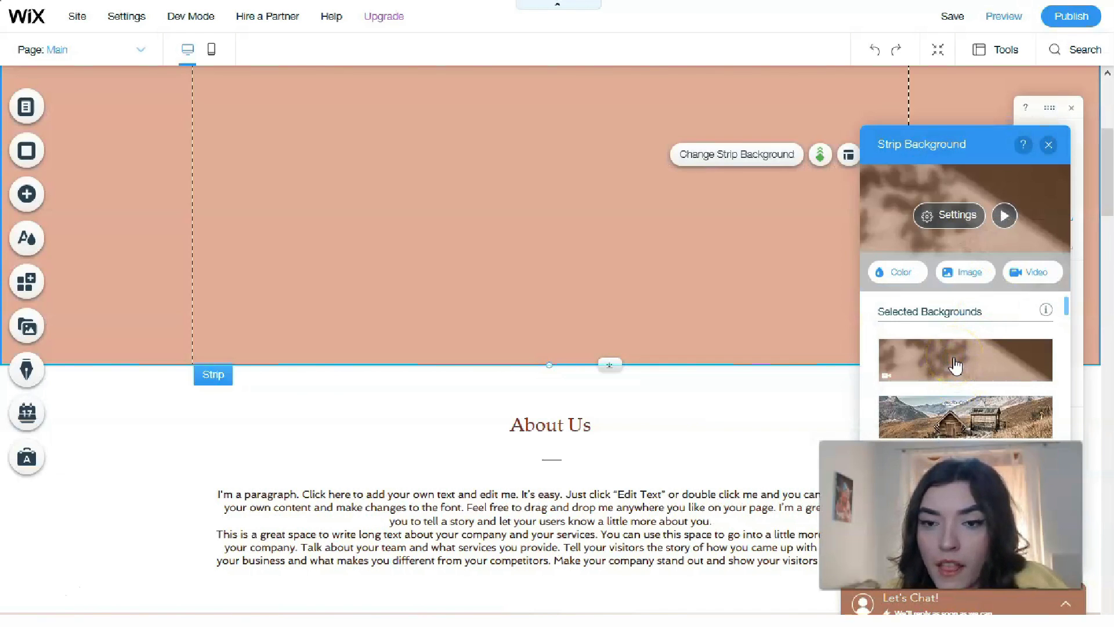
click(667, 377)
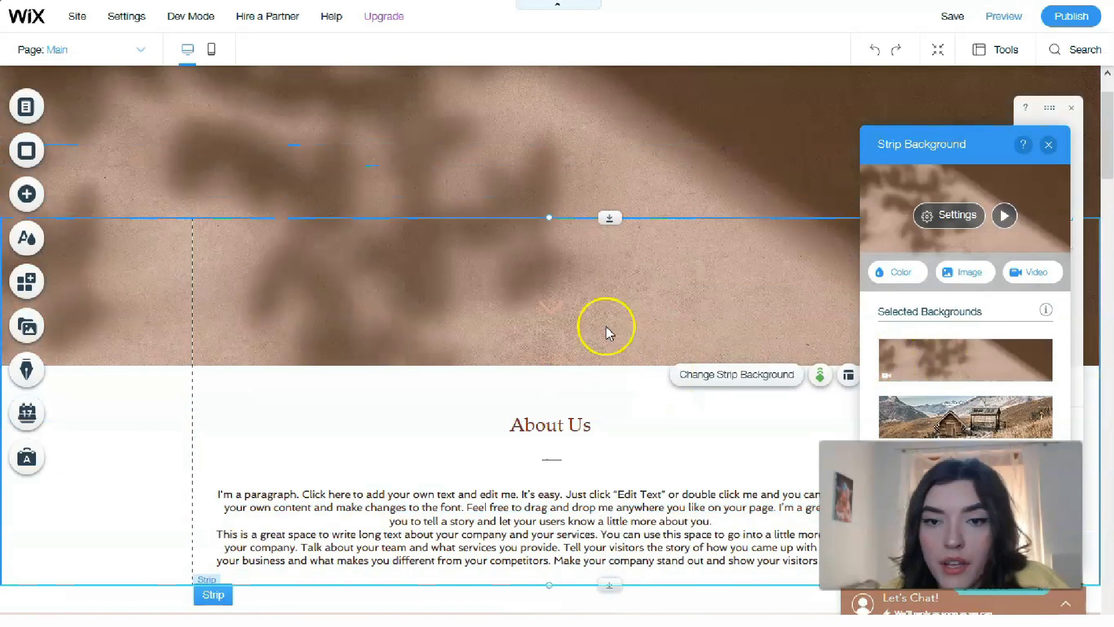
scroll(530, 251, up, 3)
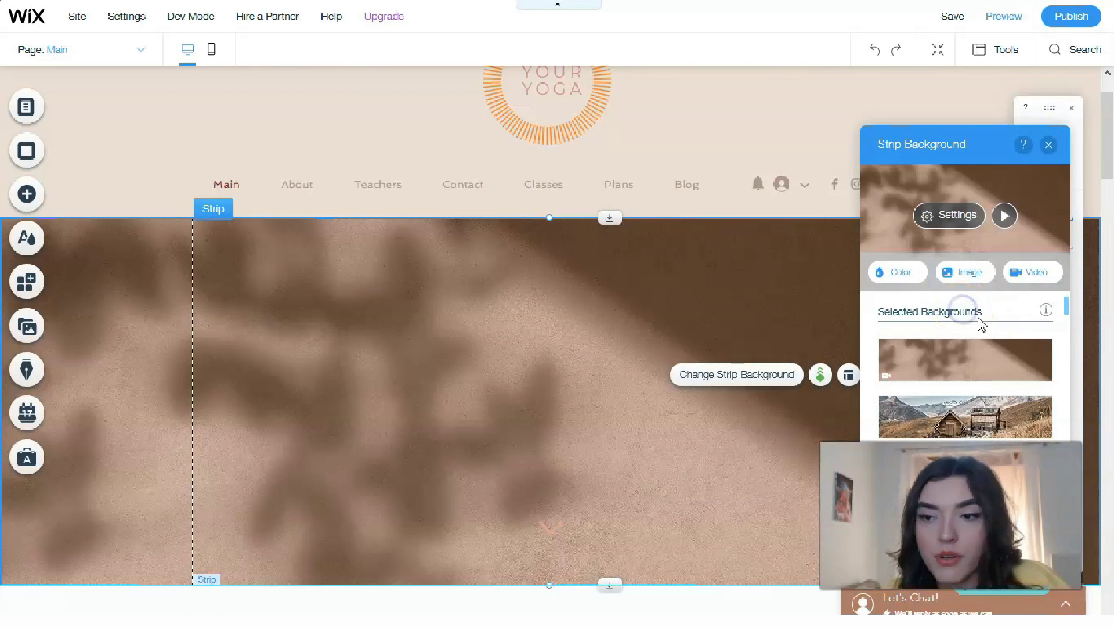
- Look through the selected backgrounds offered for the strip
scroll(995, 336, down, 2)
scroll(1002, 358, down, 5)
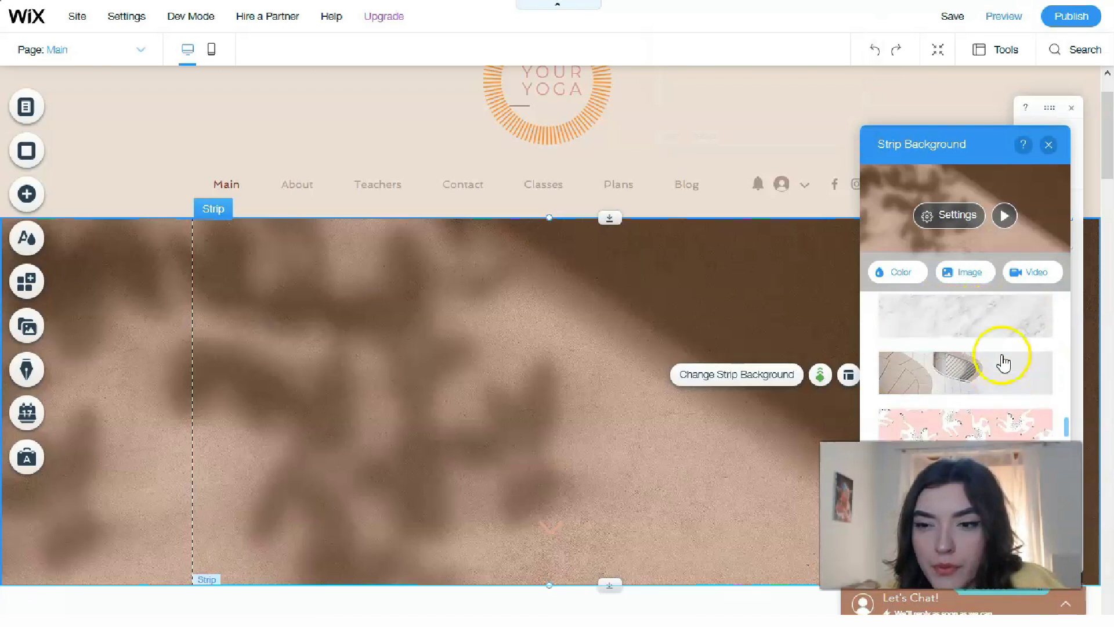
scroll(998, 364, up, 10)
scroll(999, 348, up, 1)
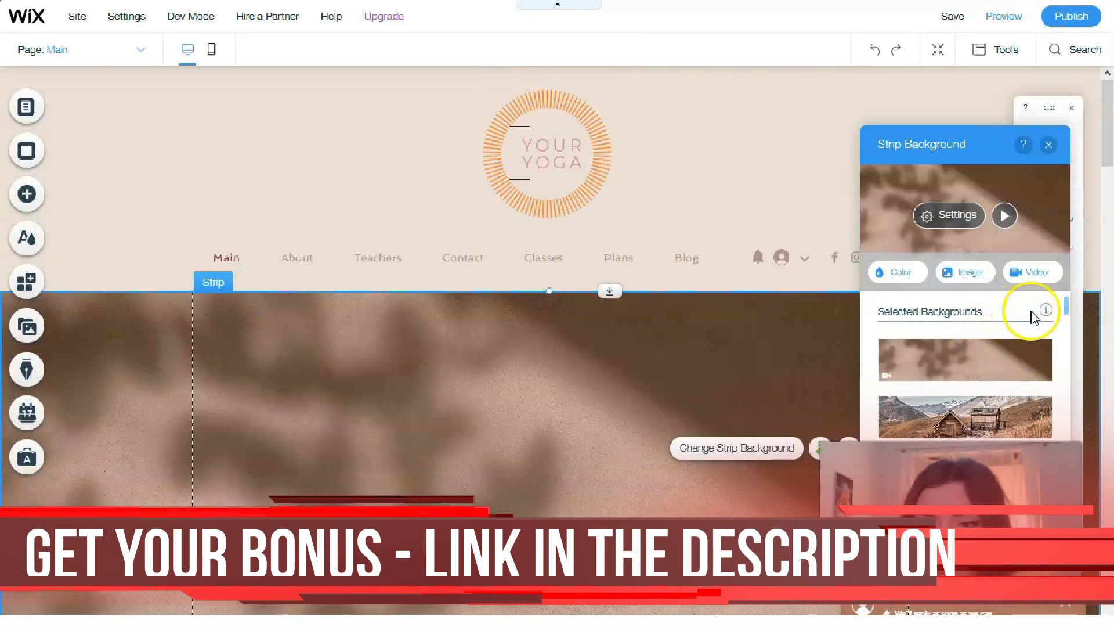
click(1003, 317)
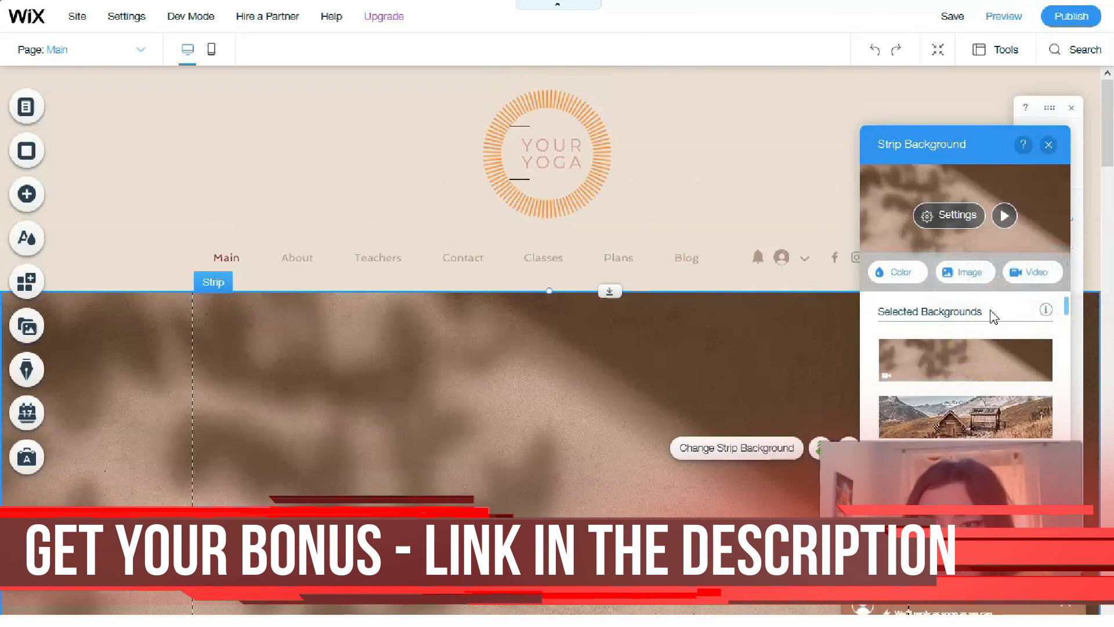
- Open the image choices for the strip background, search Media from Wix for yoga and look through the results
click(984, 279)
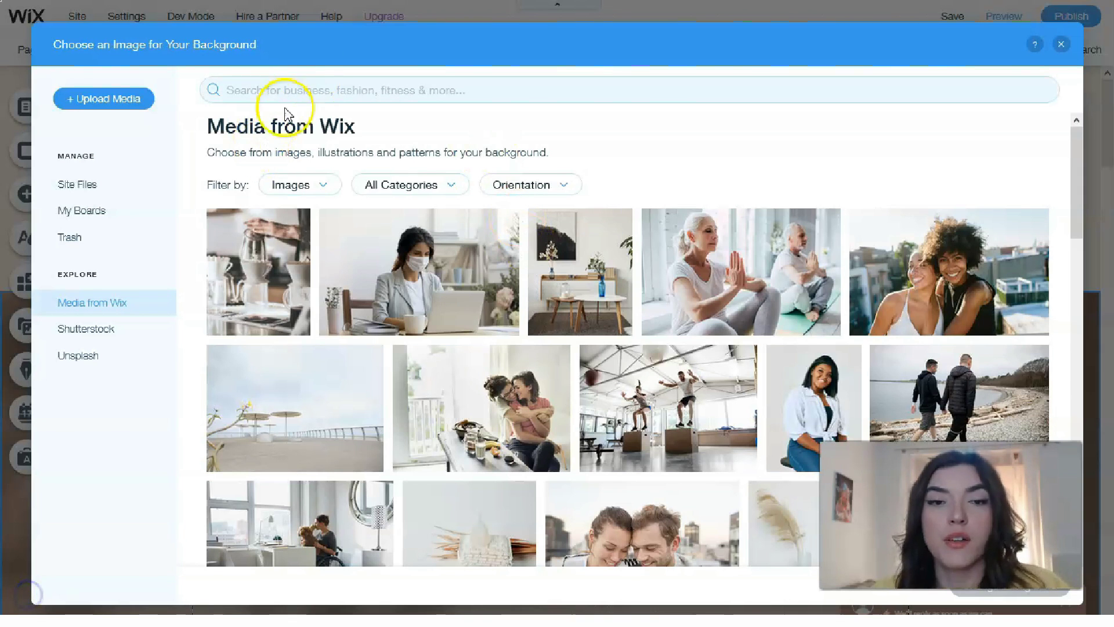
click(324, 96)
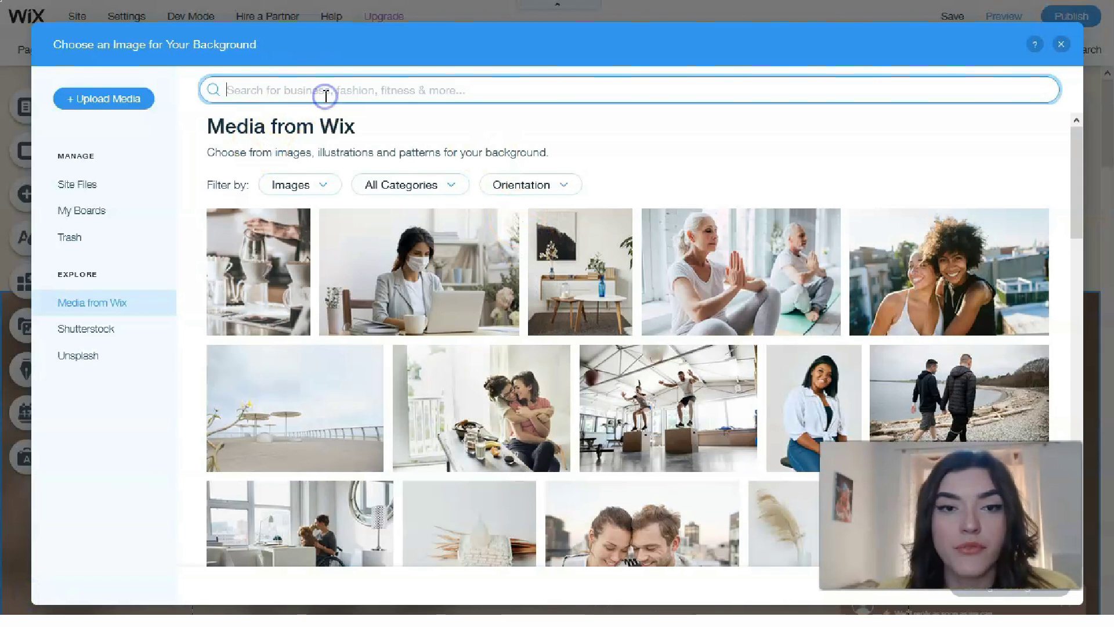
text(yog)
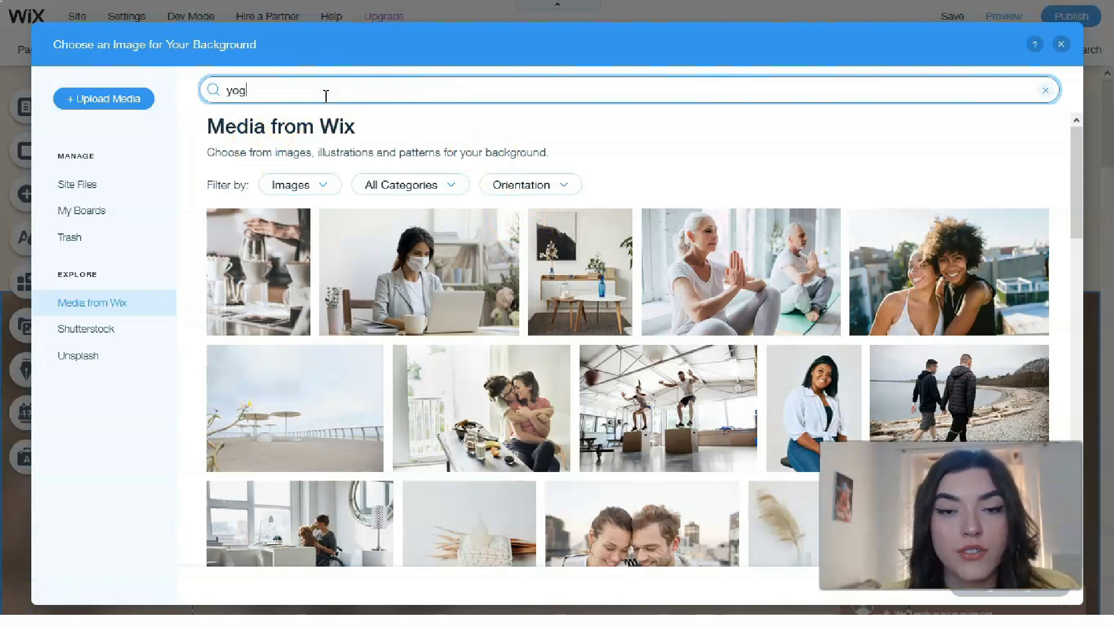
key(Return)
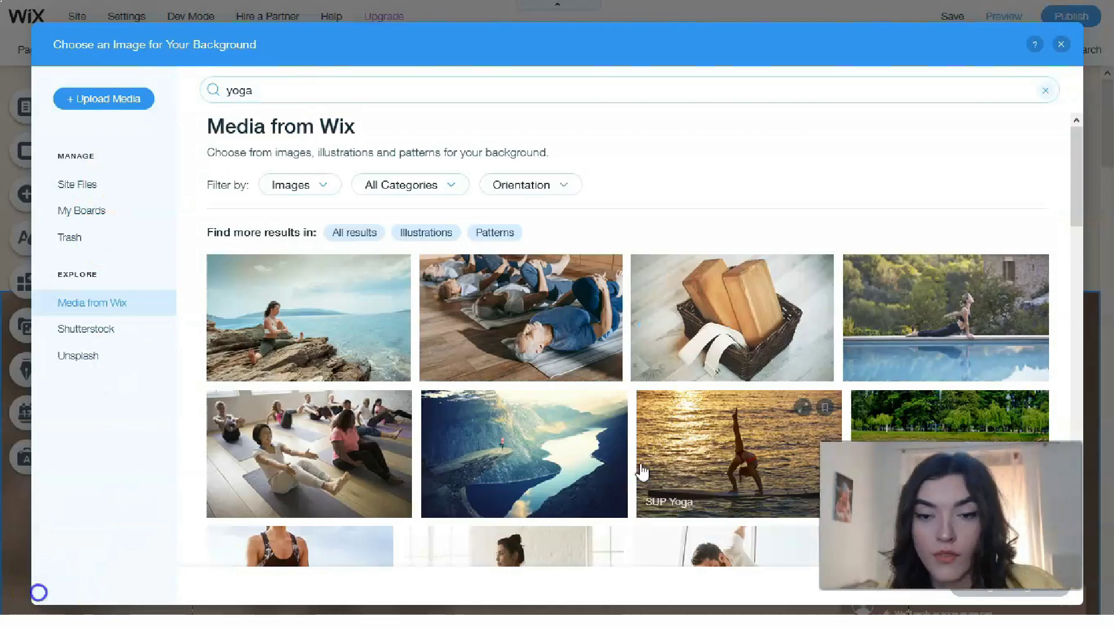
scroll(636, 464, down, 4)
scroll(635, 464, down, 8)
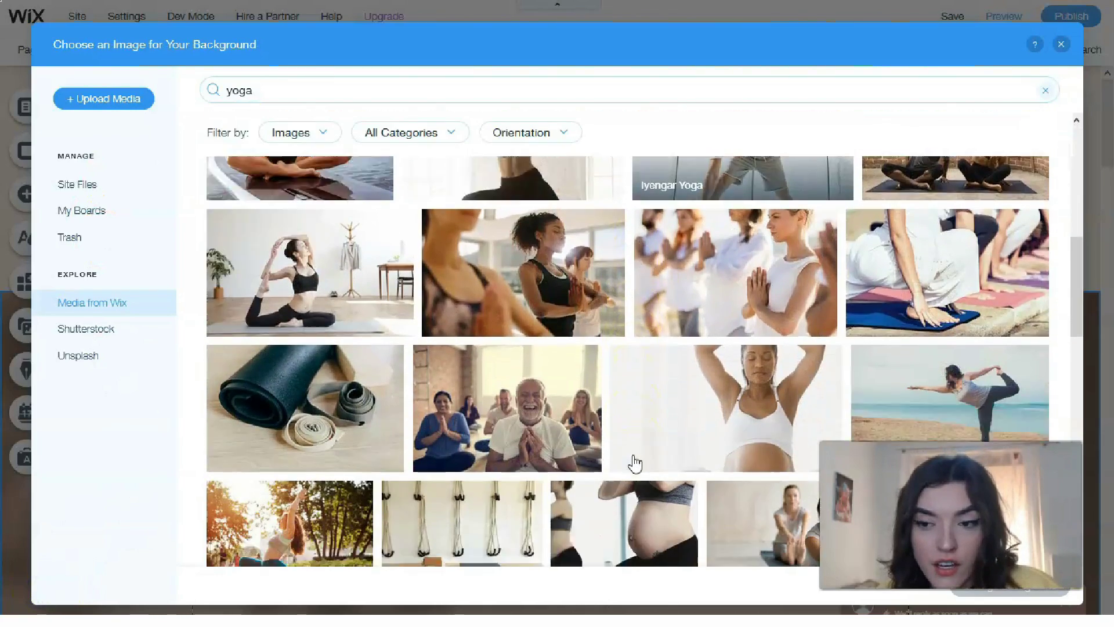
scroll(636, 462, down, 6)
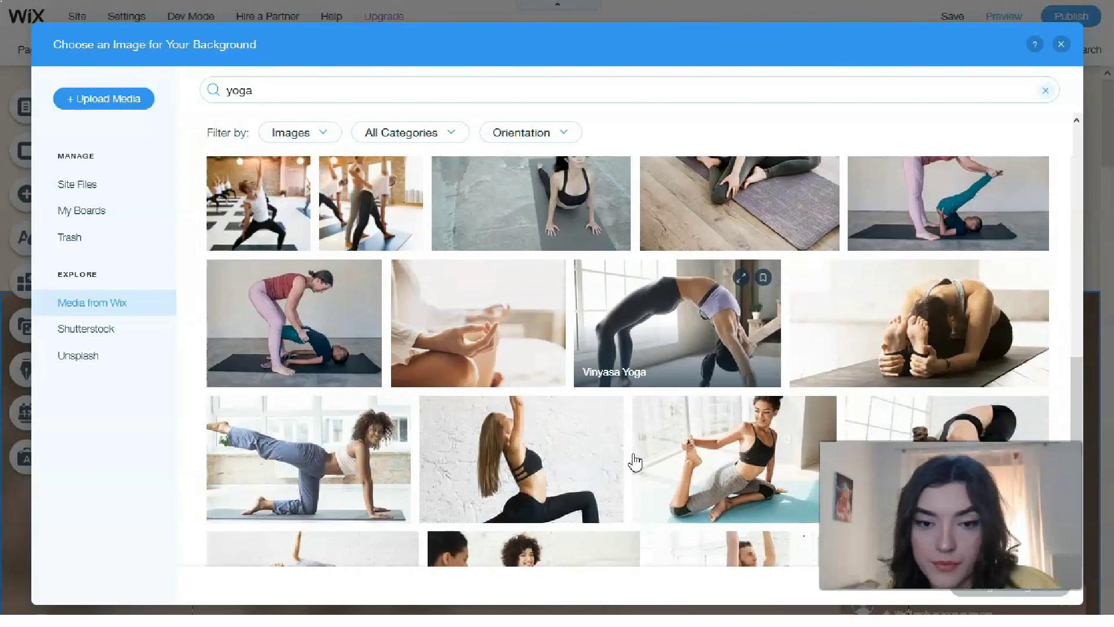
scroll(636, 462, down, 6)
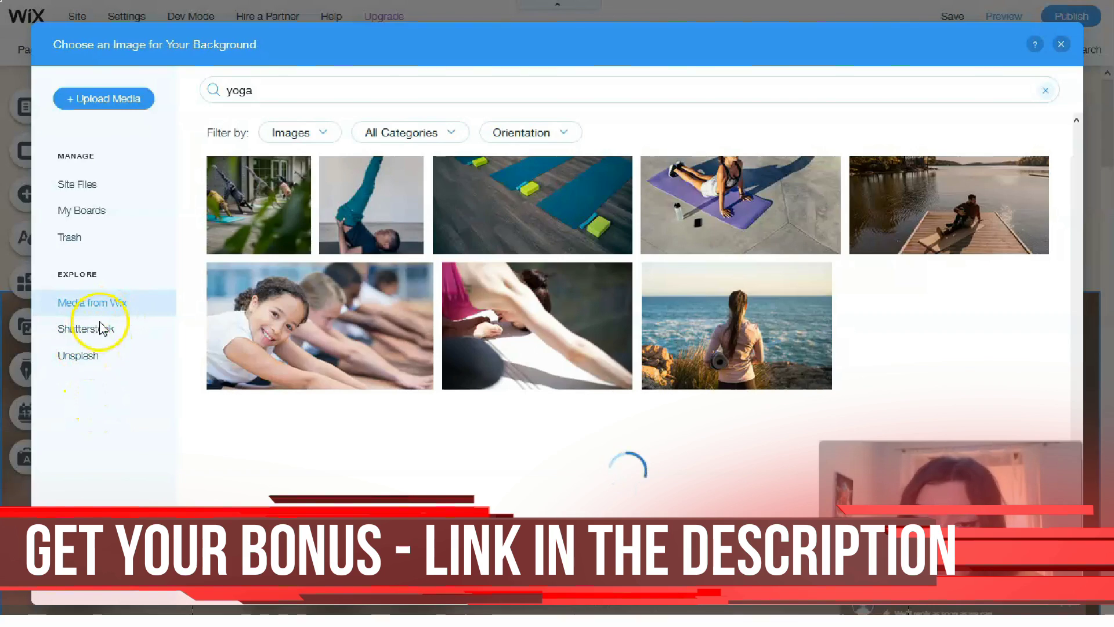
- Look further down the yoga images in Media from Wix for a suitable strip background
scroll(621, 371, down, 5)
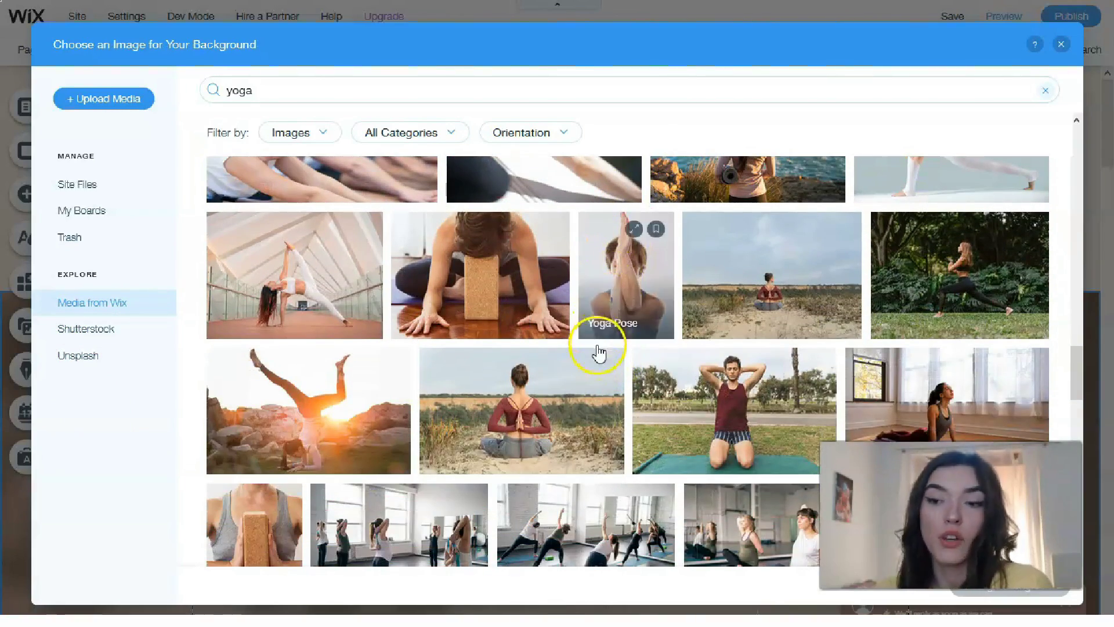
scroll(615, 337, down, 1)
scroll(616, 330, down, 6)
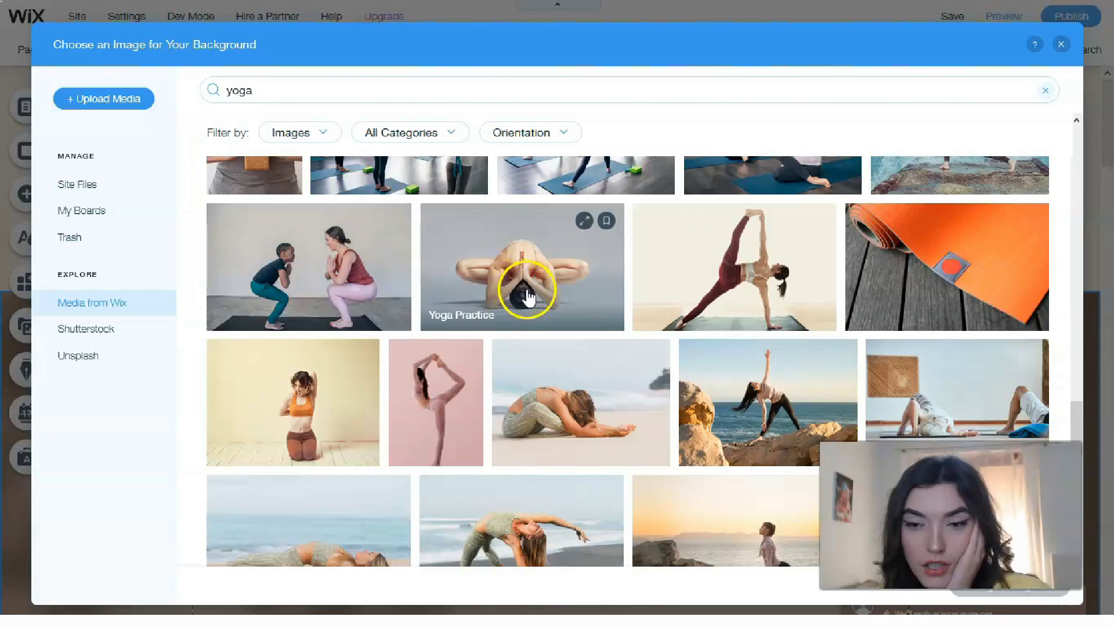
scroll(527, 296, down, 3)
scroll(528, 297, down, 5)
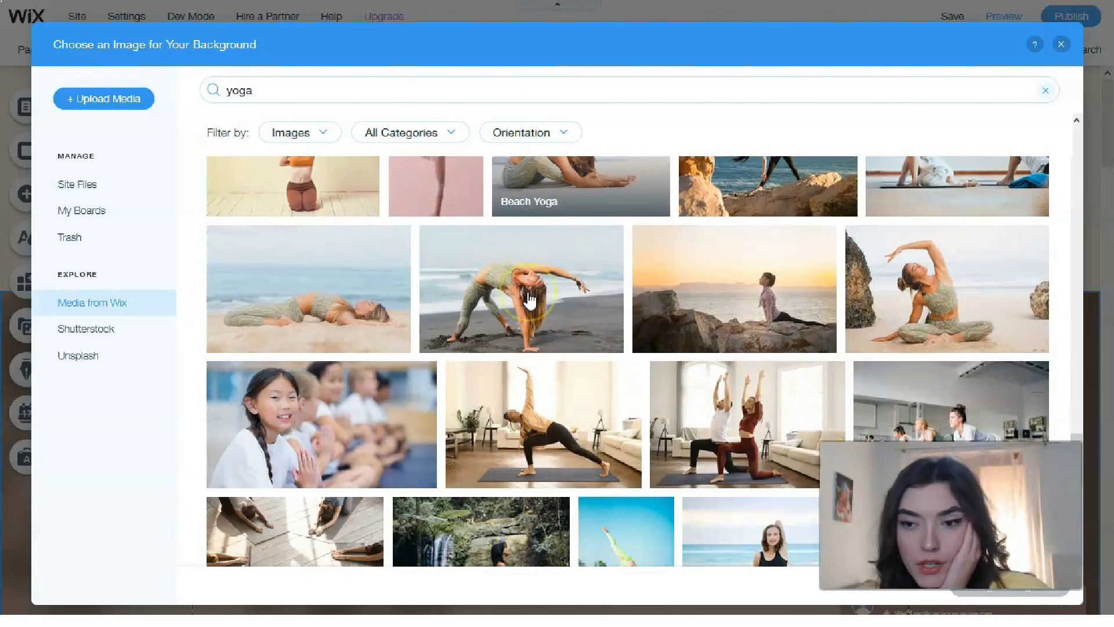
scroll(530, 300, down, 1)
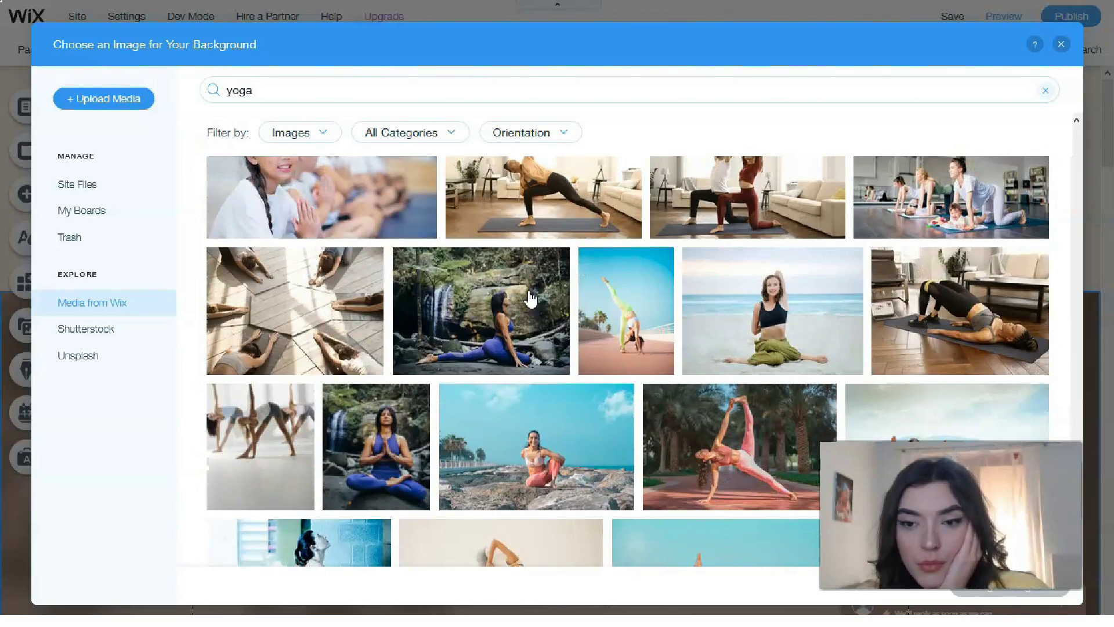
scroll(531, 298, down, 5)
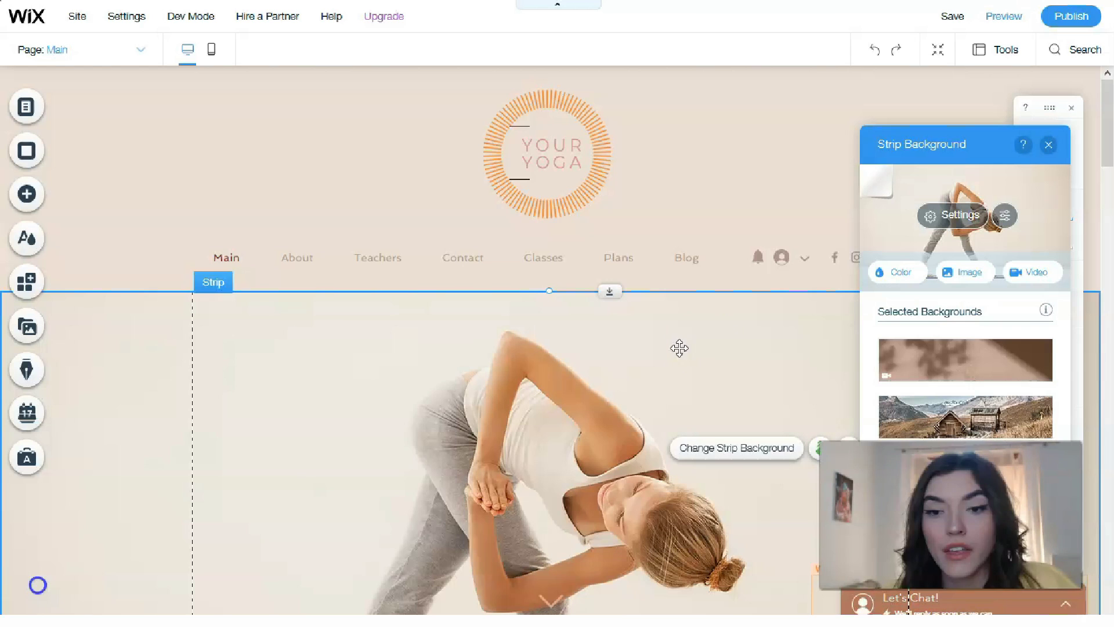
- Review the Main page below the top strip: the about text, photo gallery, Teachers, Contact Us, contact form and map
drag(677, 307, 590, 392)
scroll(595, 386, down, 6)
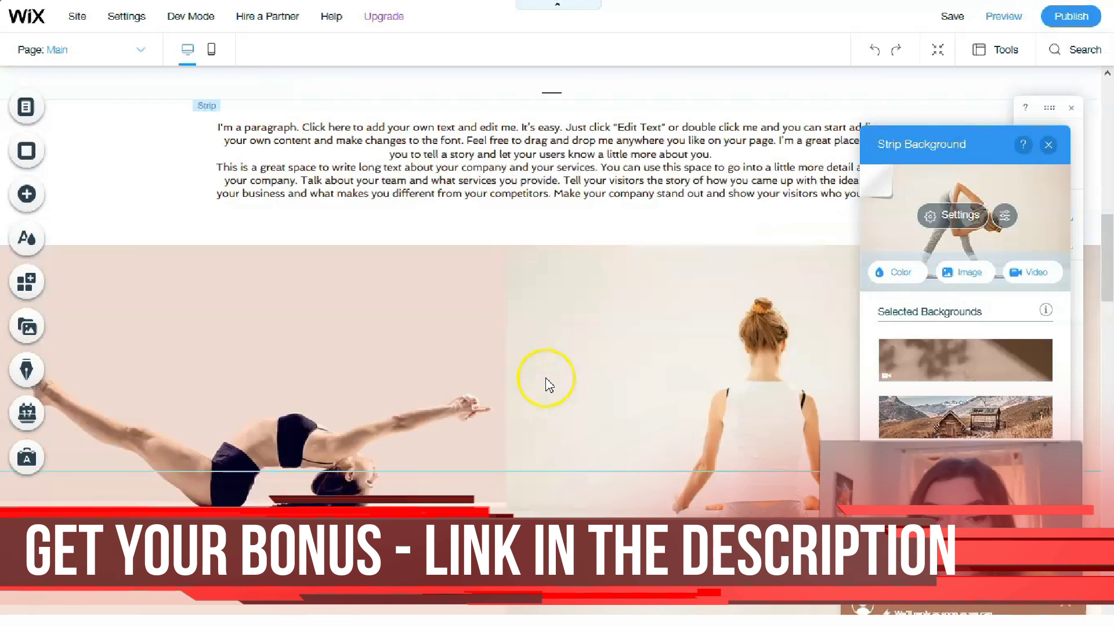
scroll(545, 380, down, 3)
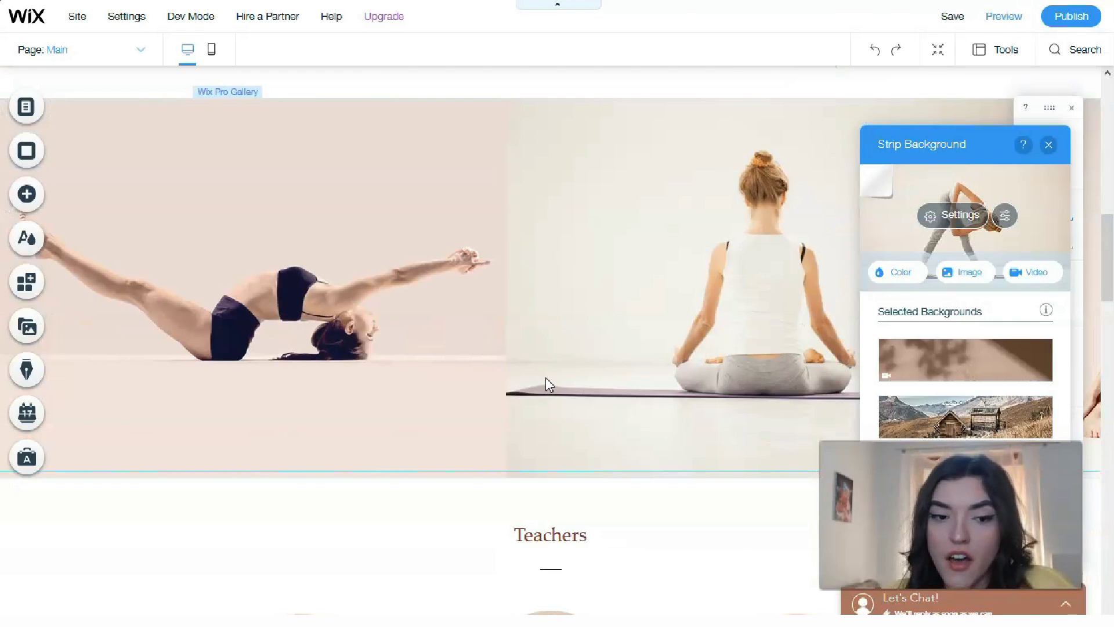
click(473, 383)
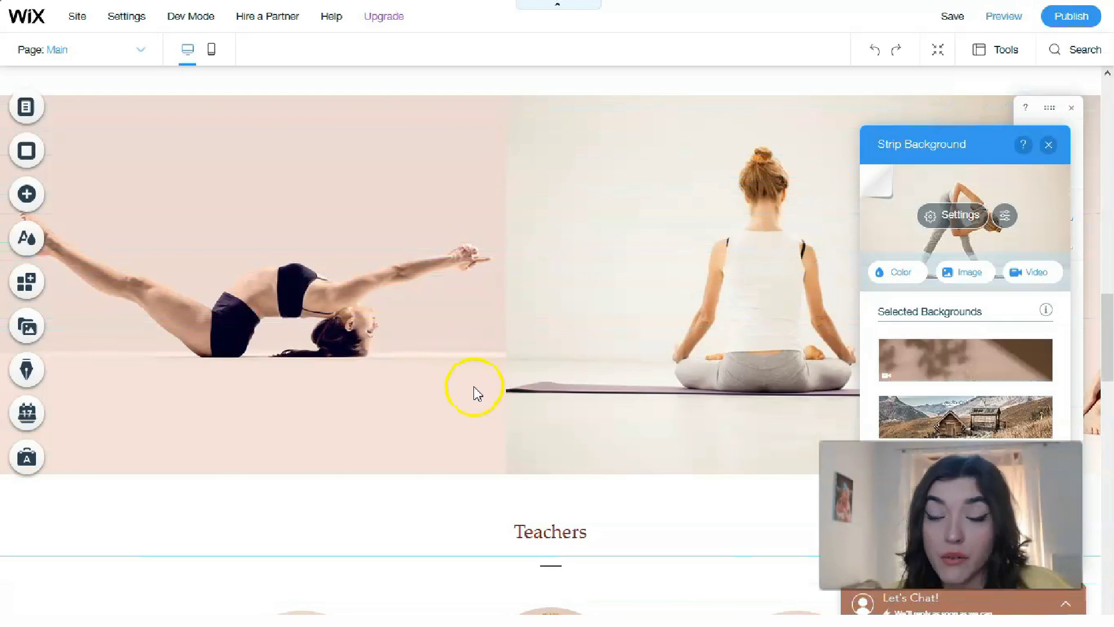
scroll(474, 387, down, 5)
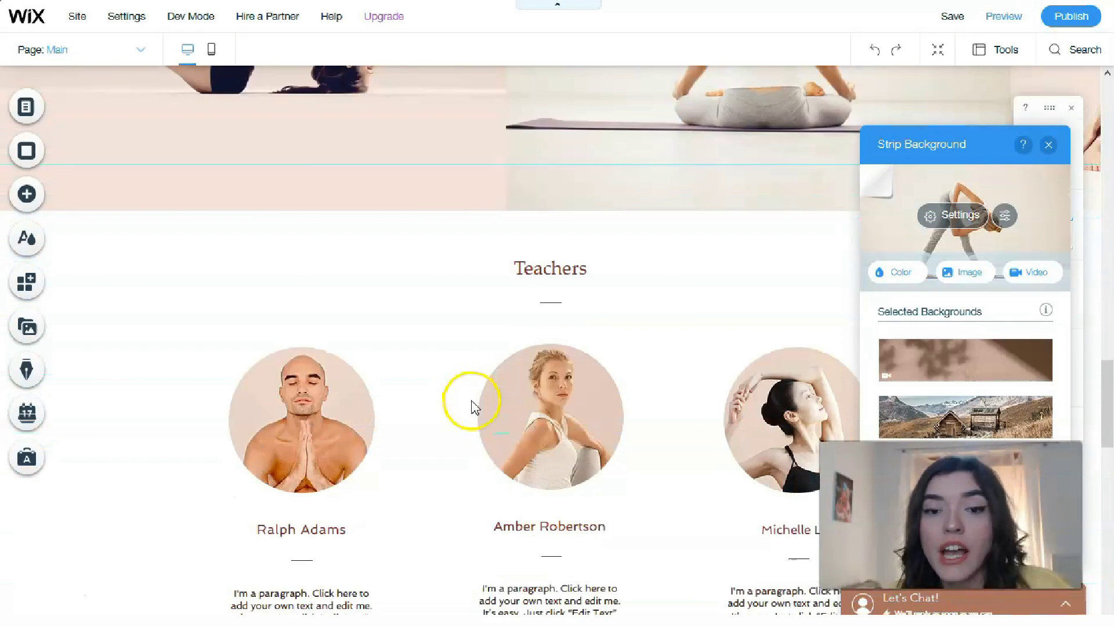
scroll(471, 406, down, 7)
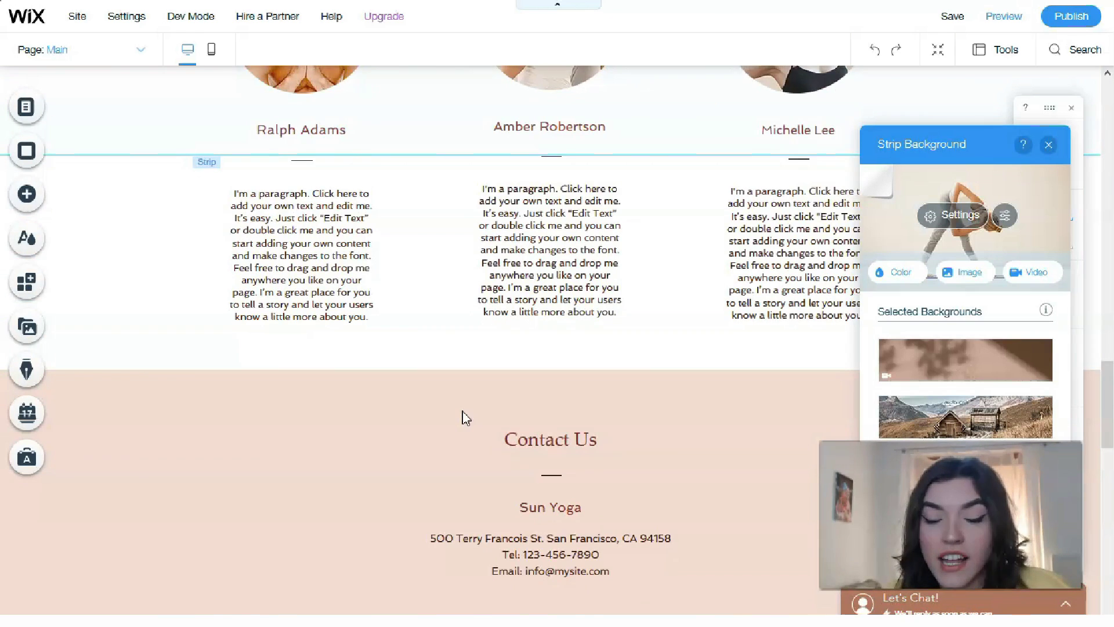
scroll(468, 413, down, 4)
click(453, 496)
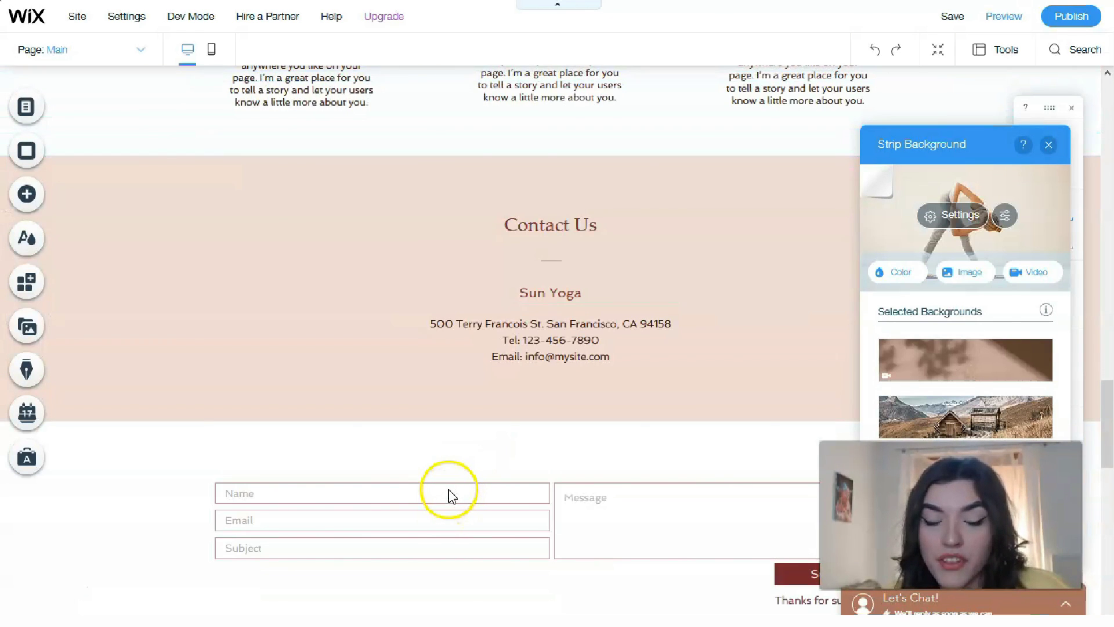
scroll(435, 490, down, 1)
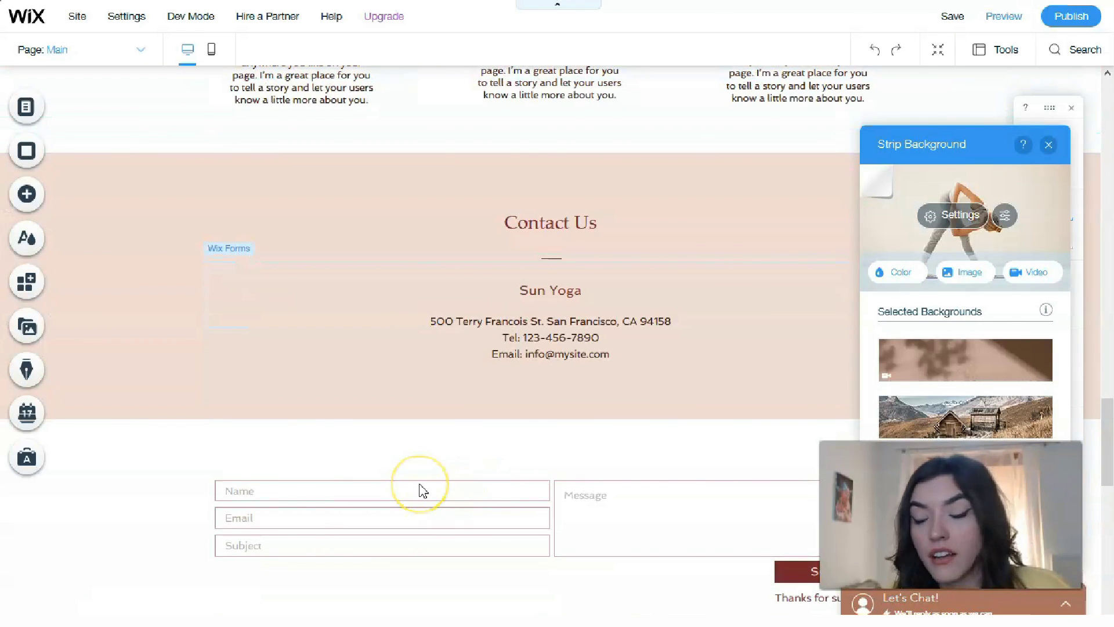
scroll(423, 491, down, 4)
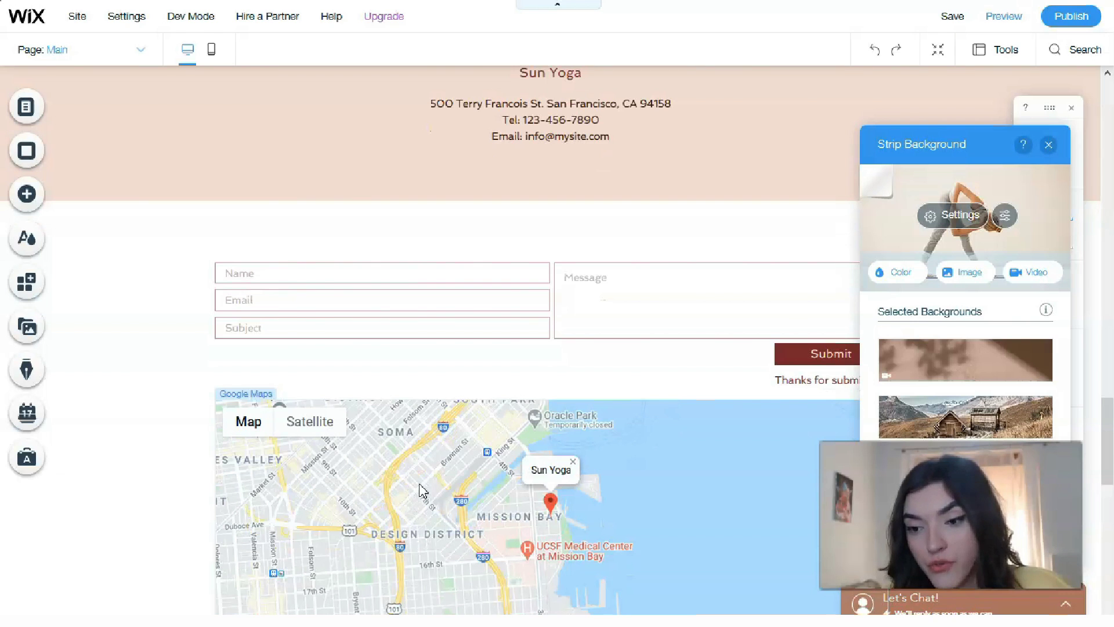